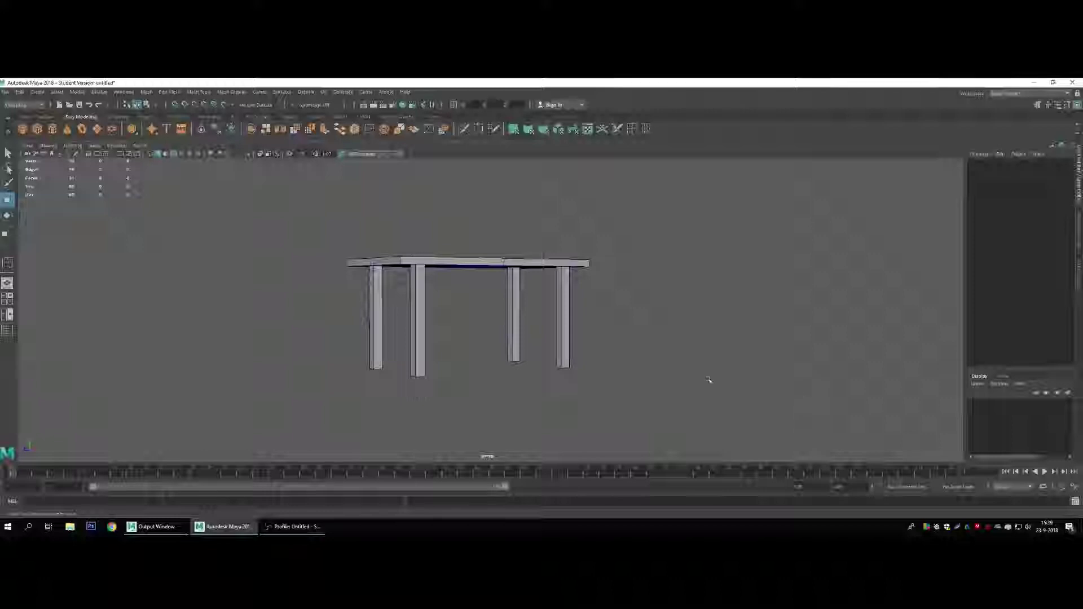
Orbit down onto the table and select the front legs and a front-leg face
{"action": "mouse_move", "coordinate": [609, 353]}
{"action": "left_mouse_down", "text": "alt"}
{"action": "mouse_move", "coordinate": [621, 361]}
{"action": "mouse_move", "coordinate": [623, 280]}
{"action": "mouse_move", "coordinate": [587, 304]}
{"action": "mouse_move", "coordinate": [428, 282]}
{"action": "mouse_move", "coordinate": [411, 261]}
{"action": "mouse_move", "coordinate": [435, 259]}
{"action": "left_mouse_up", "text": "alt"}
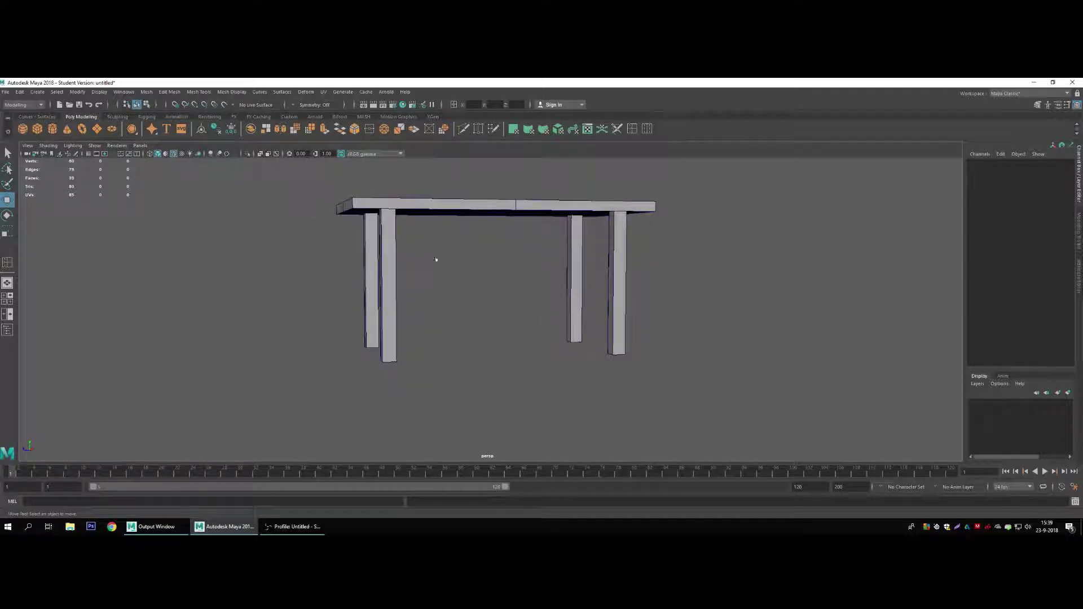
{"action": "scroll", "coordinate": [433, 263], "scroll_direction": "up", "scroll_amount": 2}
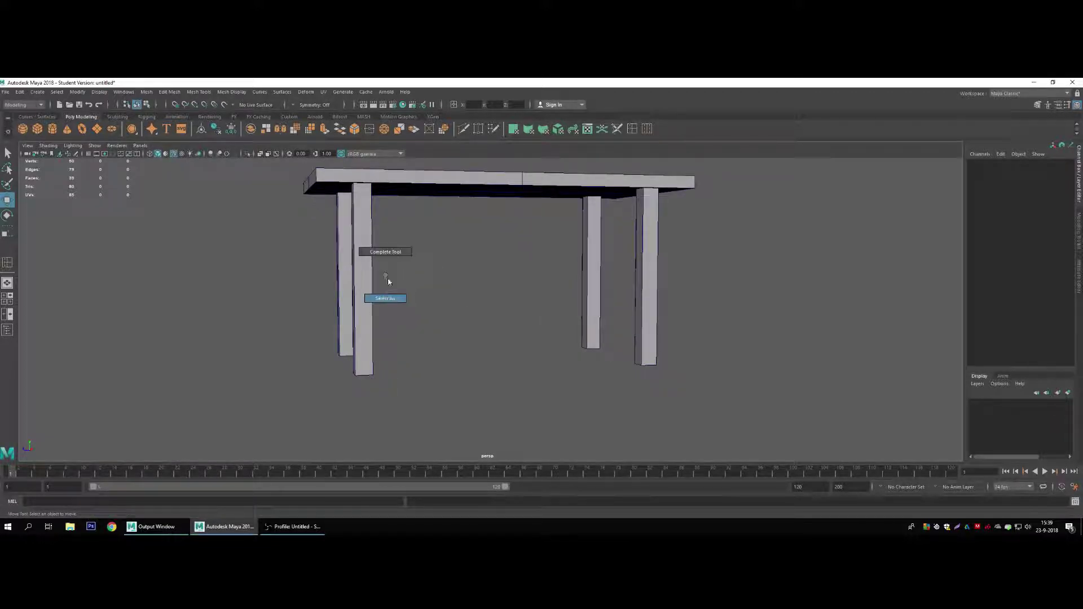
{"action": "left_click", "coordinate": [364, 242]}
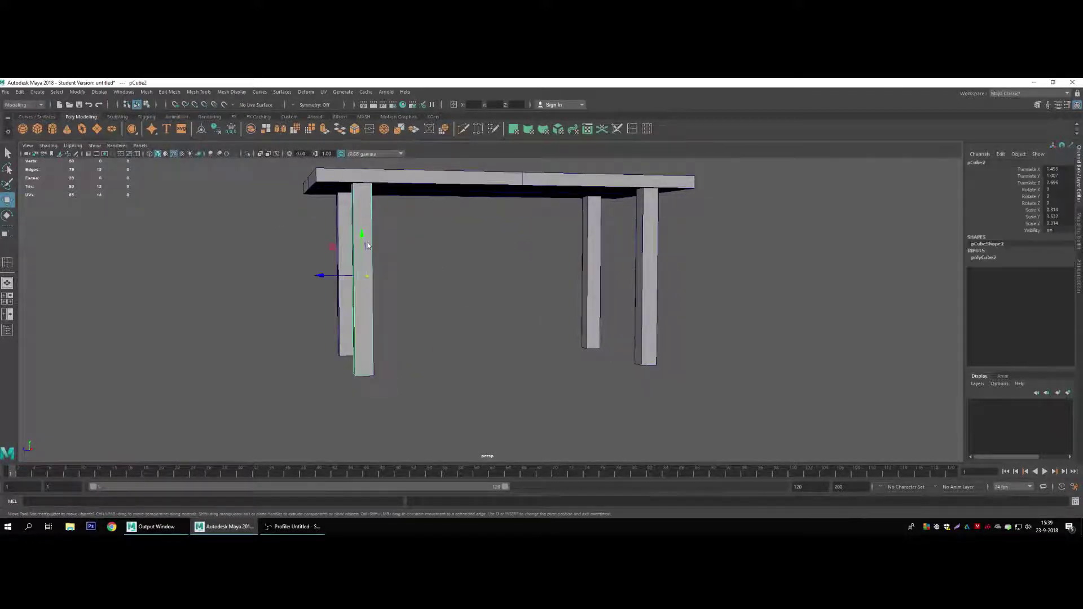
{"action": "right_click_drag", "start_coordinate": [367, 242], "coordinate": [361, 214]}
{"action": "left_click", "coordinate": [365, 276]}
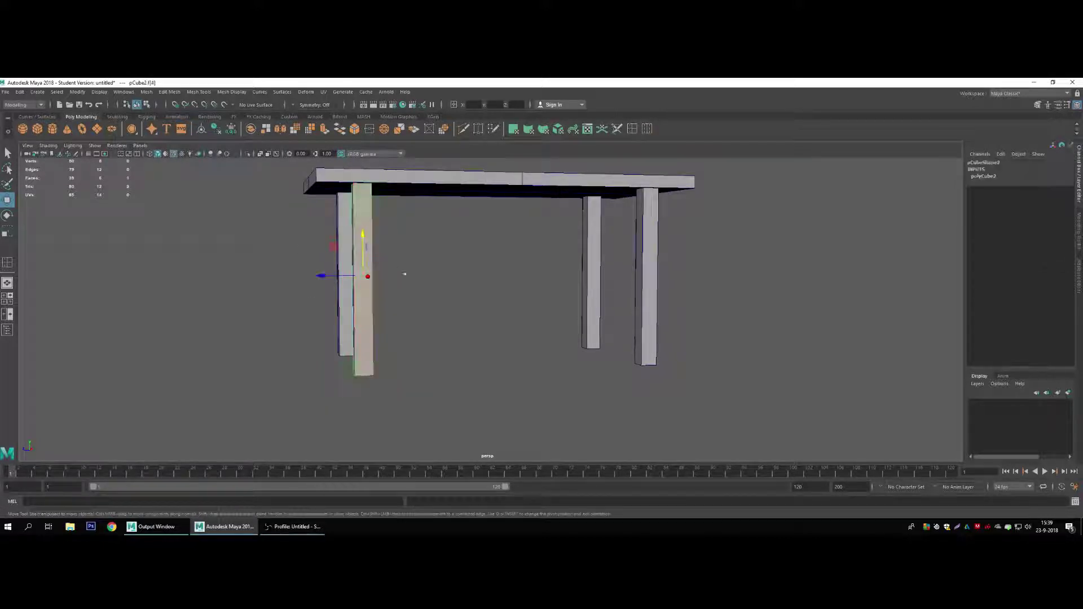
{"action": "left_click_drag", "start_coordinate": [405, 271], "coordinate": [403, 262], "text": "alt"}
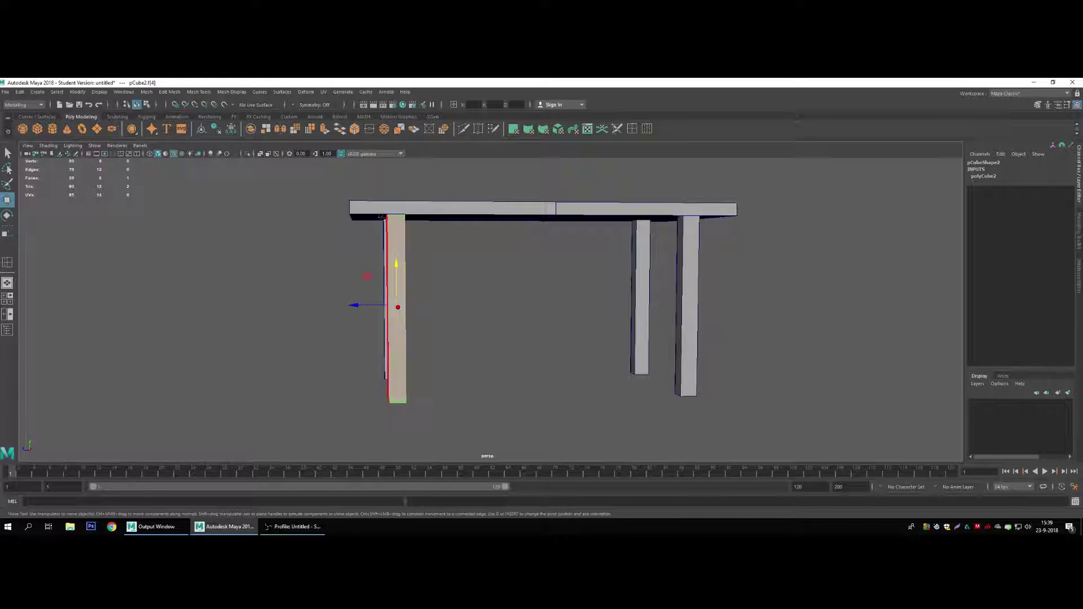
{"action": "mouse_move", "coordinate": [404, 220]}
{"action": "left_mouse_down", "text": "alt"}
{"action": "mouse_move", "coordinate": [494, 216]}
{"action": "mouse_move", "coordinate": [355, 320]}
{"action": "mouse_move", "coordinate": [389, 237]}
{"action": "left_mouse_up", "text": "alt"}
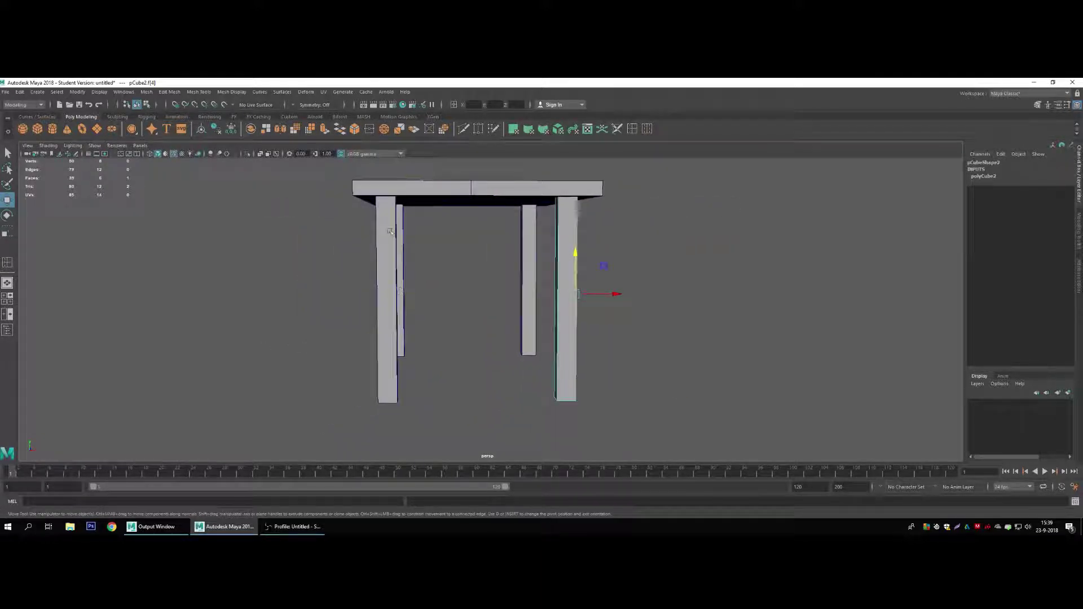
{"action": "left_click", "coordinate": [389, 231]}
Select the other front leg and orbit around to inspect the whole table
{"action": "left_click_drag", "start_coordinate": [365, 410], "coordinate": [443, 309], "text": "alt"}
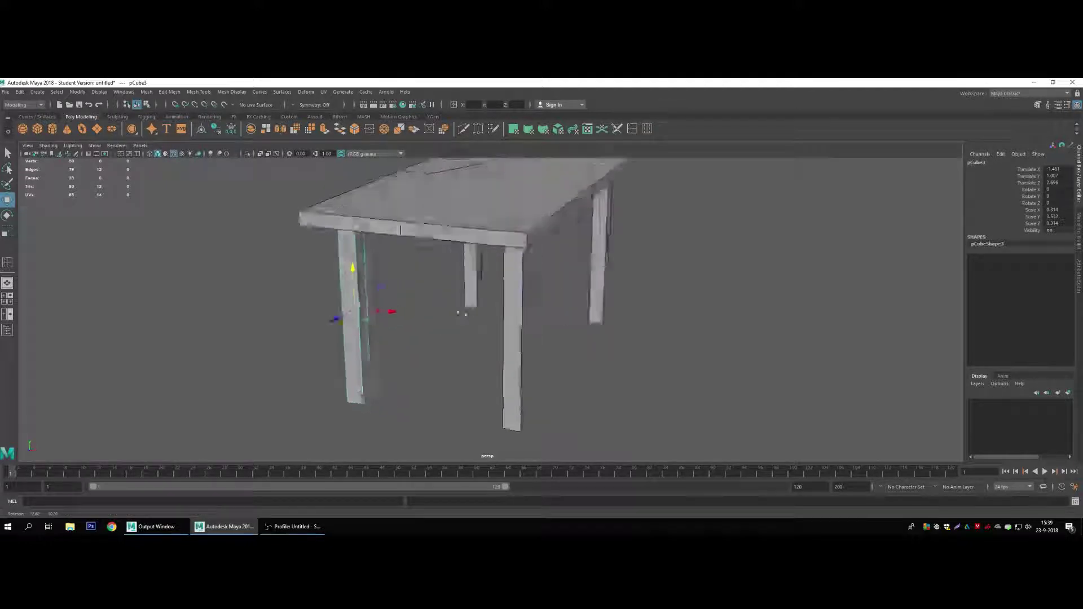
{"action": "right_click", "coordinate": [443, 305]}
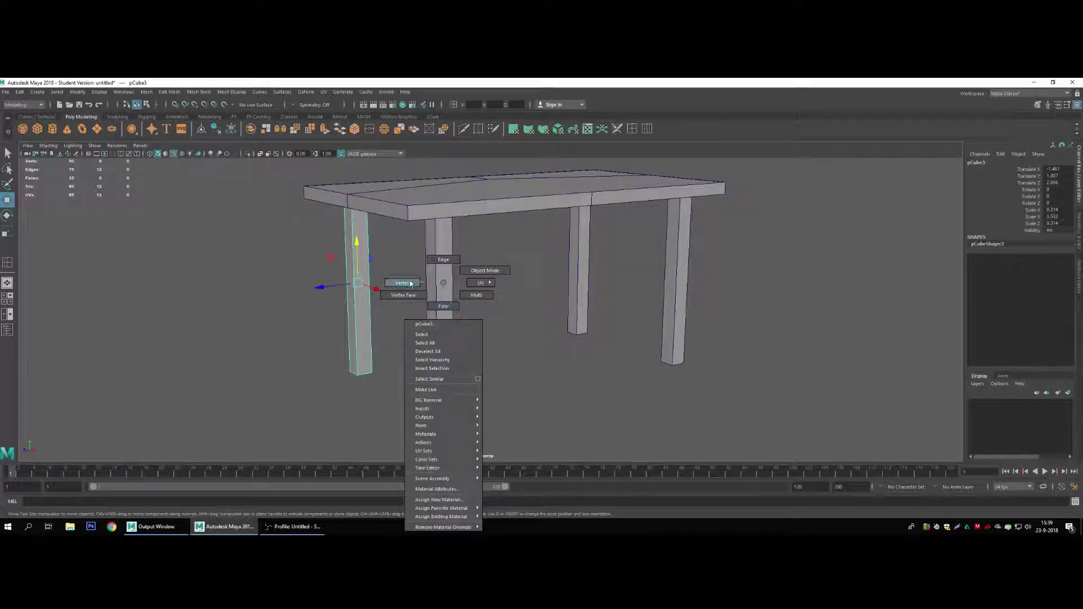
{"action": "left_click", "coordinate": [443, 306]}
{"action": "mouse_move", "coordinate": [474, 356]}
{"action": "left_mouse_down", "text": "alt"}
{"action": "mouse_move", "coordinate": [452, 288]}
{"action": "mouse_move", "coordinate": [435, 288]}
{"action": "left_mouse_up", "text": "alt"}
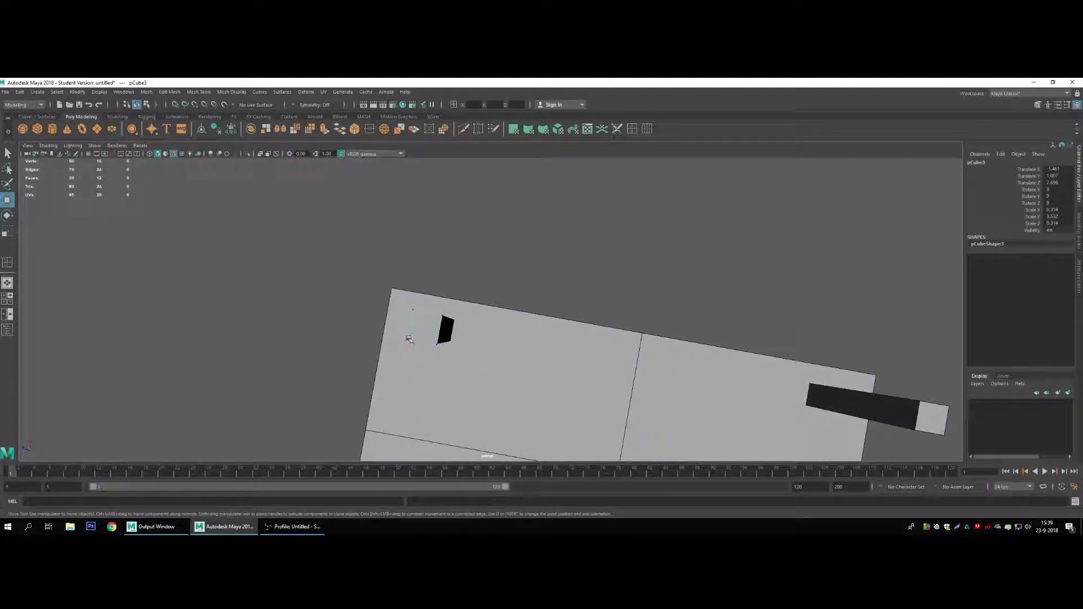
{"action": "left_click_drag", "start_coordinate": [445, 325], "coordinate": [441, 317], "text": "alt"}
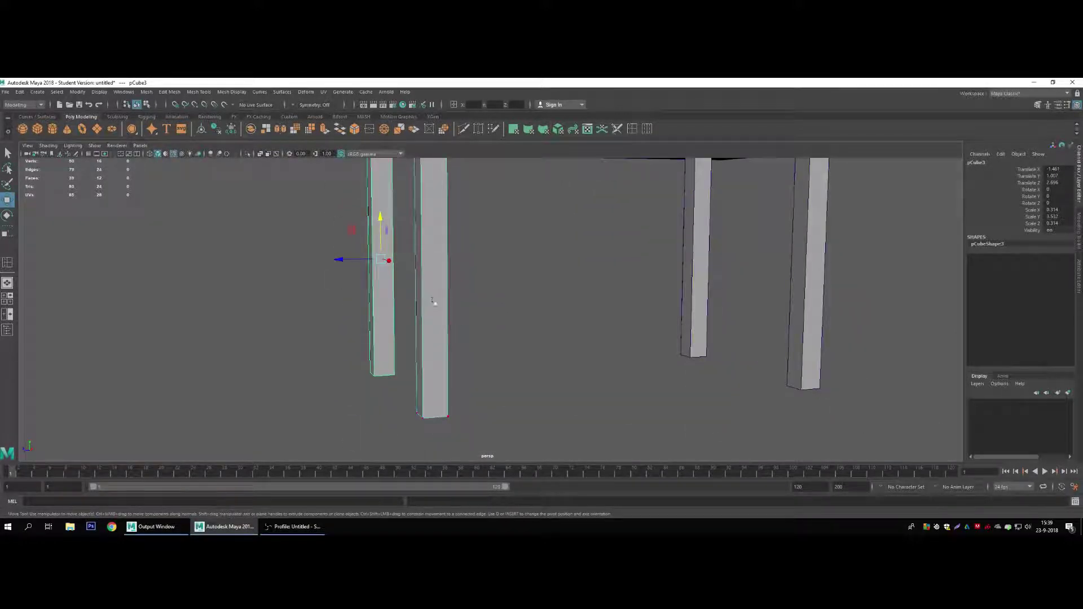
{"action": "right_click", "coordinate": [433, 301]}
{"action": "left_click", "coordinate": [459, 265]}
{"action": "mouse_move", "coordinate": [500, 273]}
{"action": "left_mouse_down", "text": "alt"}
{"action": "mouse_move", "coordinate": [496, 311]}
{"action": "mouse_move", "coordinate": [476, 274]}
{"action": "mouse_move", "coordinate": [562, 283]}
{"action": "mouse_move", "coordinate": [476, 274]}
{"action": "mouse_move", "coordinate": [468, 237]}
{"action": "mouse_move", "coordinate": [461, 243]}
{"action": "left_mouse_up", "text": "alt"}
{"action": "mouse_move", "coordinate": [552, 231]}
{"action": "left_mouse_down", "text": "alt"}
{"action": "mouse_move", "coordinate": [481, 283]}
{"action": "mouse_move", "coordinate": [551, 265]}
{"action": "mouse_move", "coordinate": [455, 282]}
{"action": "left_mouse_up", "text": "alt"}
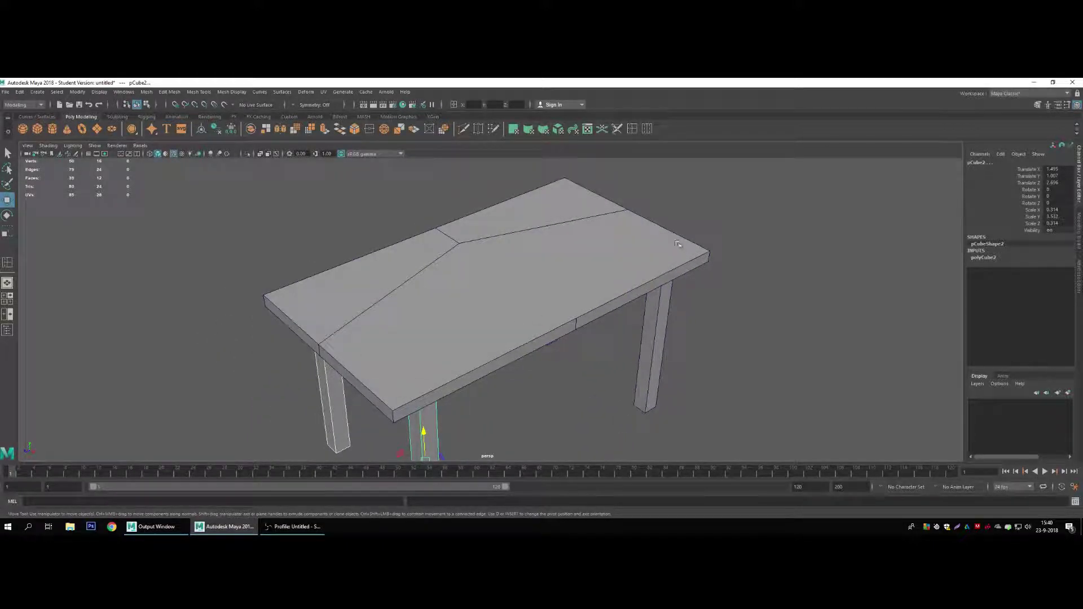
{"action": "mouse_move", "coordinate": [444, 240]}
{"action": "left_mouse_down", "text": "alt"}
{"action": "mouse_move", "coordinate": [434, 259]}
{"action": "mouse_move", "coordinate": [484, 211]}
{"action": "mouse_move", "coordinate": [447, 237]}
{"action": "mouse_move", "coordinate": [496, 237]}
{"action": "mouse_move", "coordinate": [476, 248]}
{"action": "left_mouse_up", "text": "alt"}
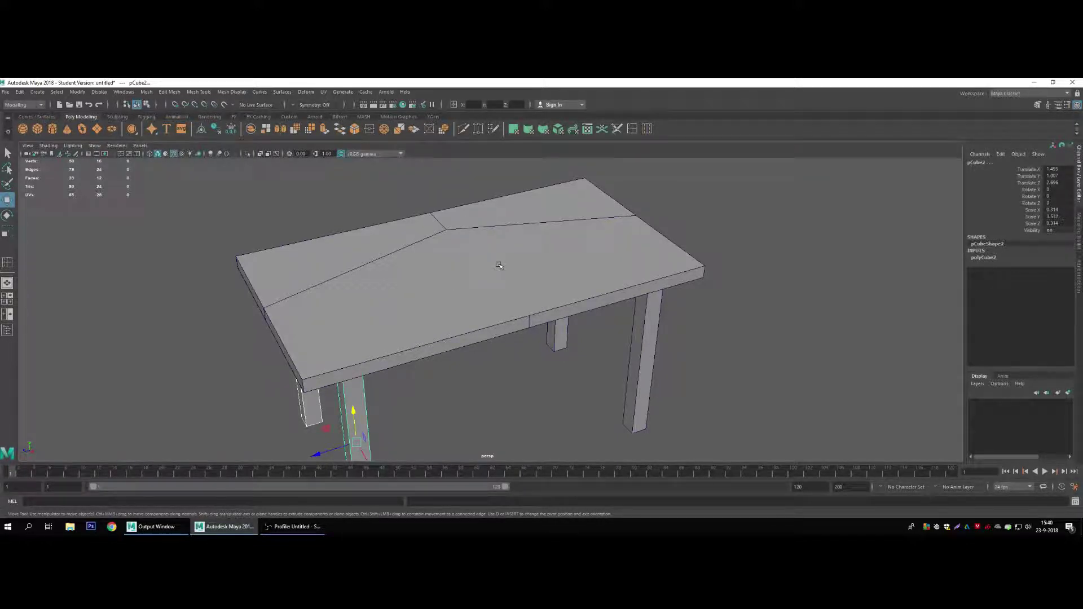
{"action": "mouse_move", "coordinate": [499, 266]}
{"action": "left_mouse_down", "text": "alt"}
{"action": "mouse_move", "coordinate": [511, 248]}
{"action": "mouse_move", "coordinate": [459, 228]}
{"action": "left_mouse_up", "text": "alt"}
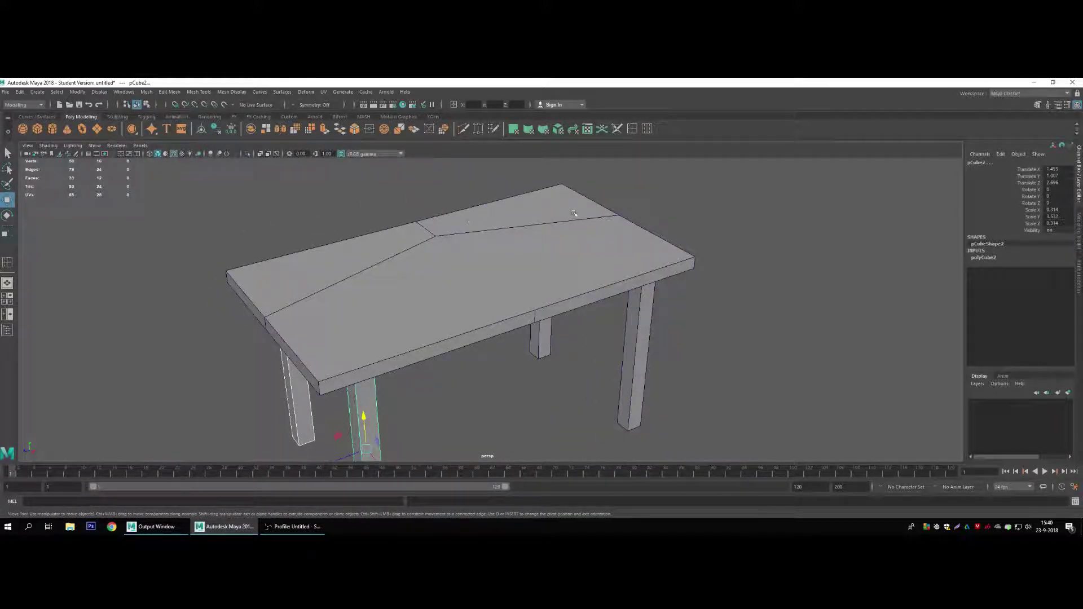
{"action": "left_click_drag", "start_coordinate": [435, 257], "coordinate": [470, 198], "text": "alt"}
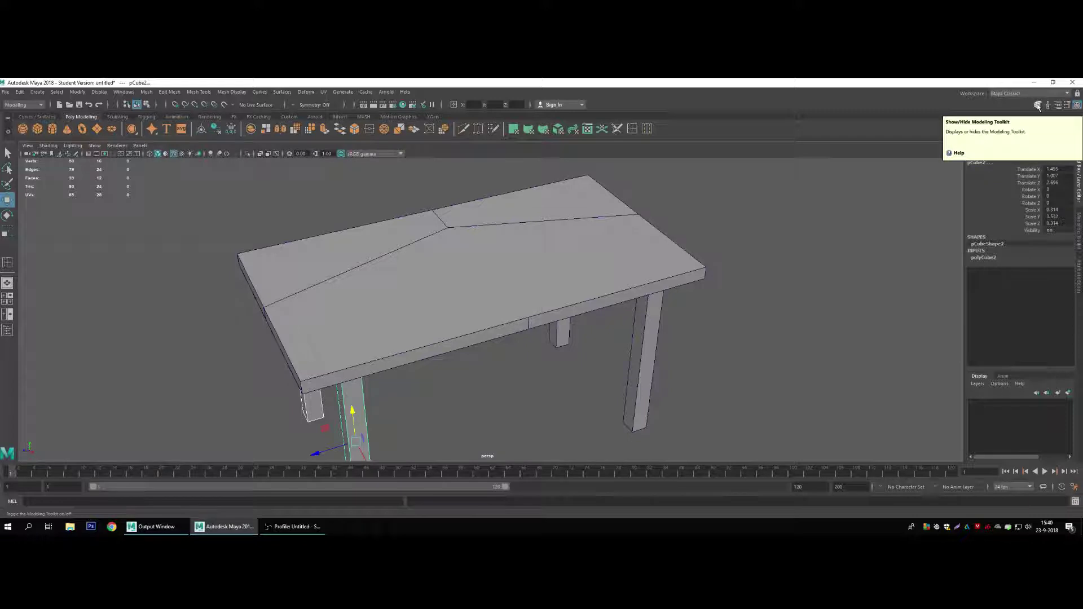
Activate Multi-Cut from the Modeling Toolkit in edge mode over the tabletop
{"action": "left_click", "coordinate": [1035, 106]}
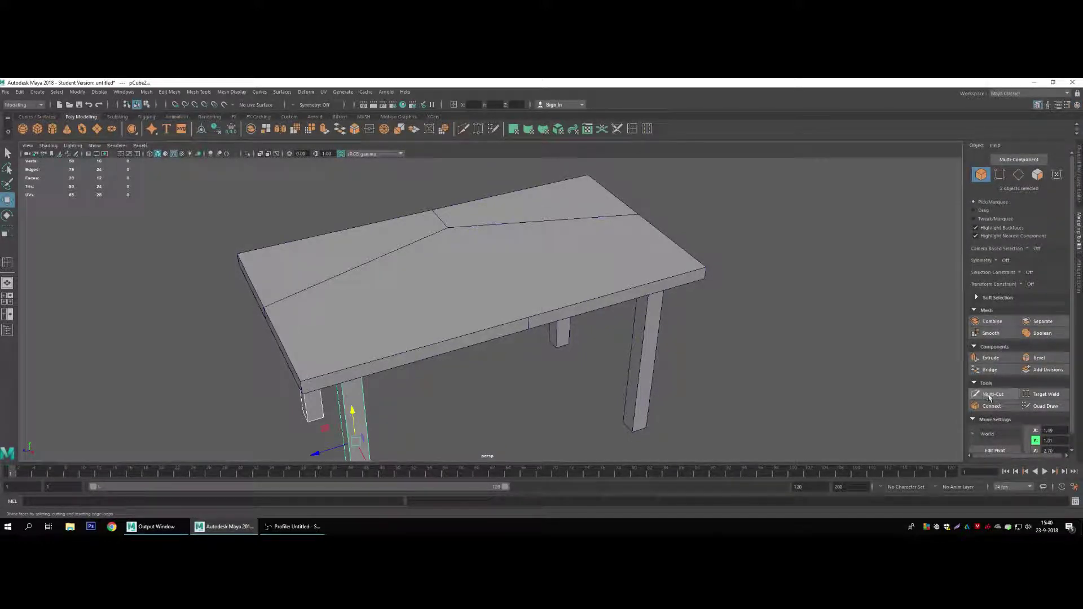
{"action": "mouse_move", "coordinate": [448, 282]}
{"action": "left_mouse_down", "text": "alt"}
{"action": "mouse_move", "coordinate": [384, 247]}
{"action": "mouse_move", "coordinate": [498, 216]}
{"action": "left_mouse_up", "text": "alt"}
{"action": "left_click", "coordinate": [992, 394]}
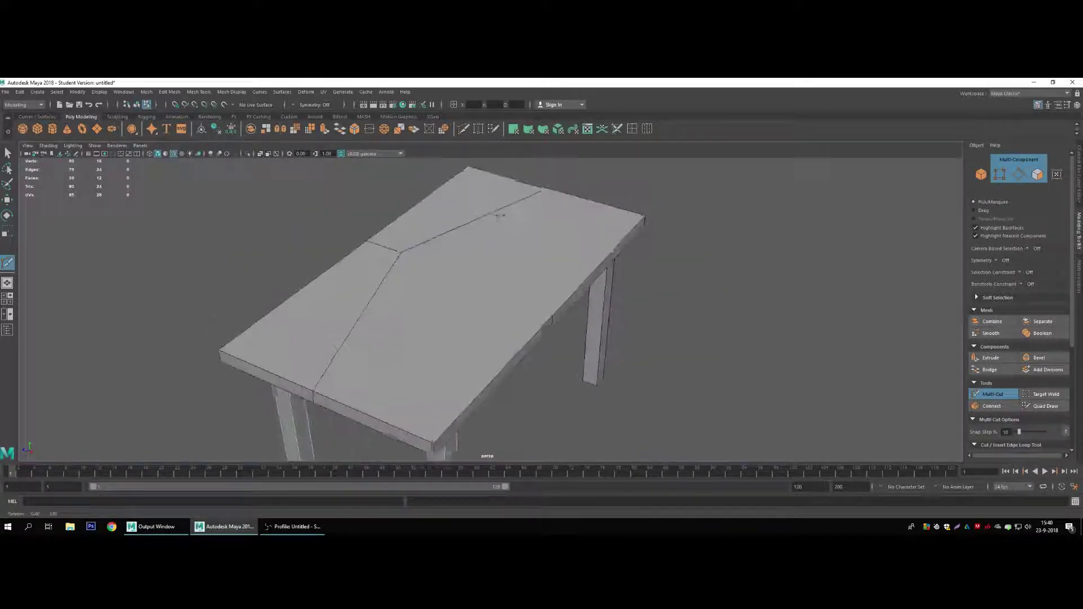
{"action": "scroll", "coordinate": [498, 216], "scroll_direction": "up", "scroll_amount": 5}
{"action": "right_click_drag", "start_coordinate": [491, 261], "coordinate": [477, 268]}
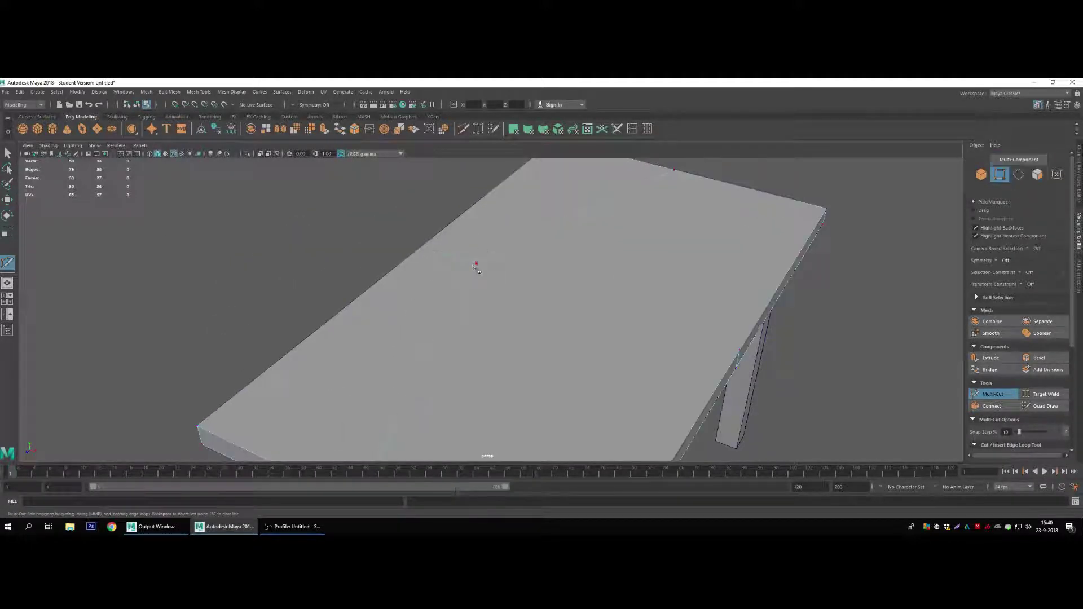
{"action": "middle_click_drag", "start_coordinate": [486, 291], "coordinate": [429, 273], "text": "alt"}
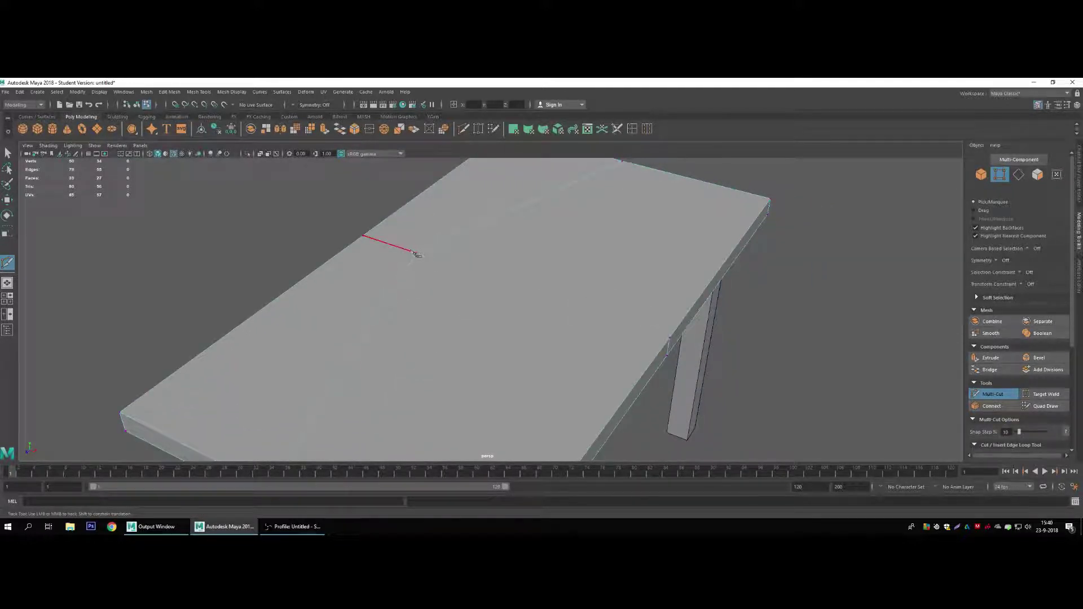
Slice angled cut lines across the tabletop's top face, closing the cut at its start point
{"action": "left_click", "coordinate": [415, 253]}
{"action": "left_click", "coordinate": [415, 254]}
{"action": "left_click_drag", "start_coordinate": [479, 302], "coordinate": [633, 338], "text": "alt"}
{"action": "right_click_drag", "start_coordinate": [633, 339], "coordinate": [622, 336], "text": "alt"}
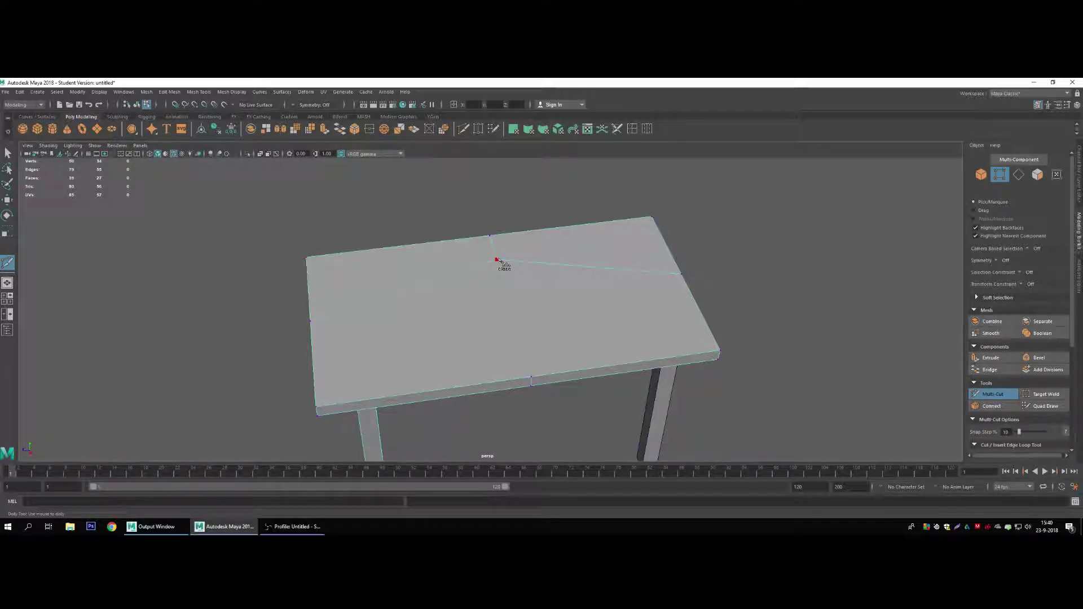
{"action": "left_click", "coordinate": [499, 260]}
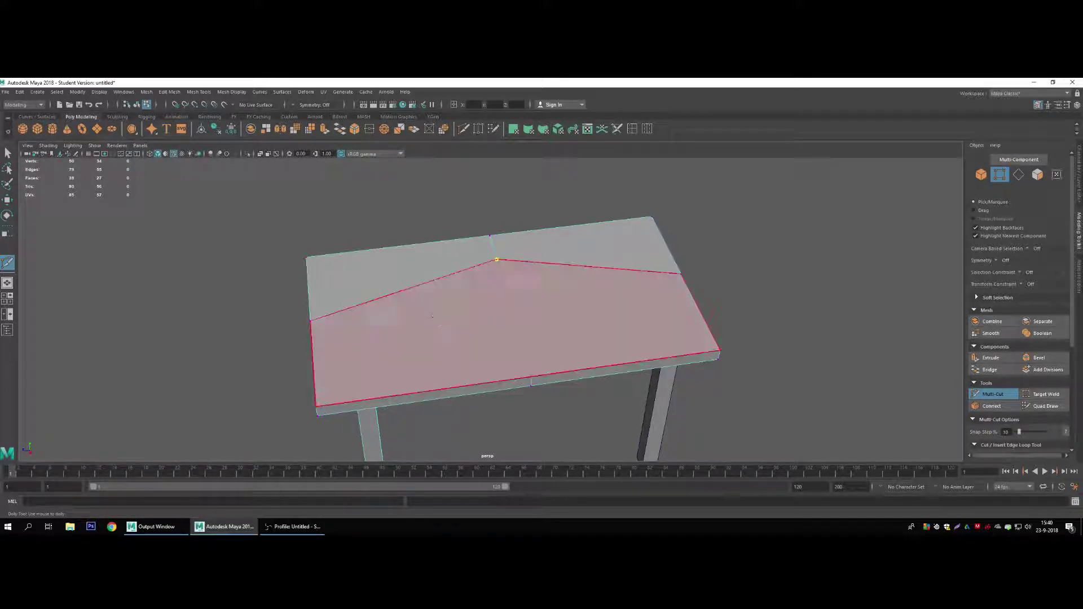
{"action": "left_click", "coordinate": [496, 260]}
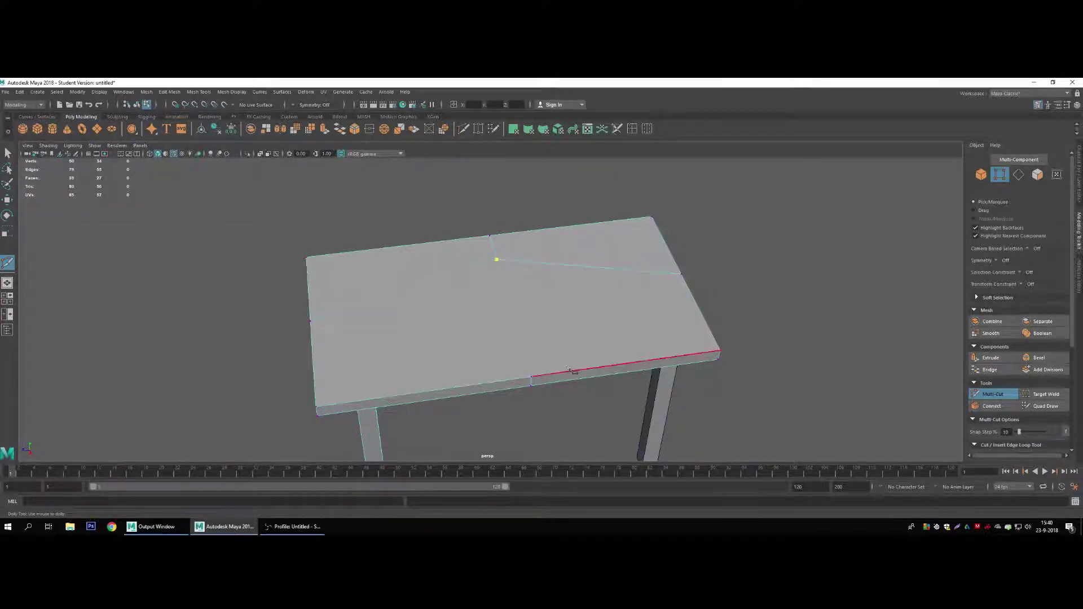
{"action": "left_click", "coordinate": [497, 260]}
{"action": "left_click", "coordinate": [530, 377]}
{"action": "left_click_drag", "start_coordinate": [641, 273], "coordinate": [597, 331], "text": "alt"}
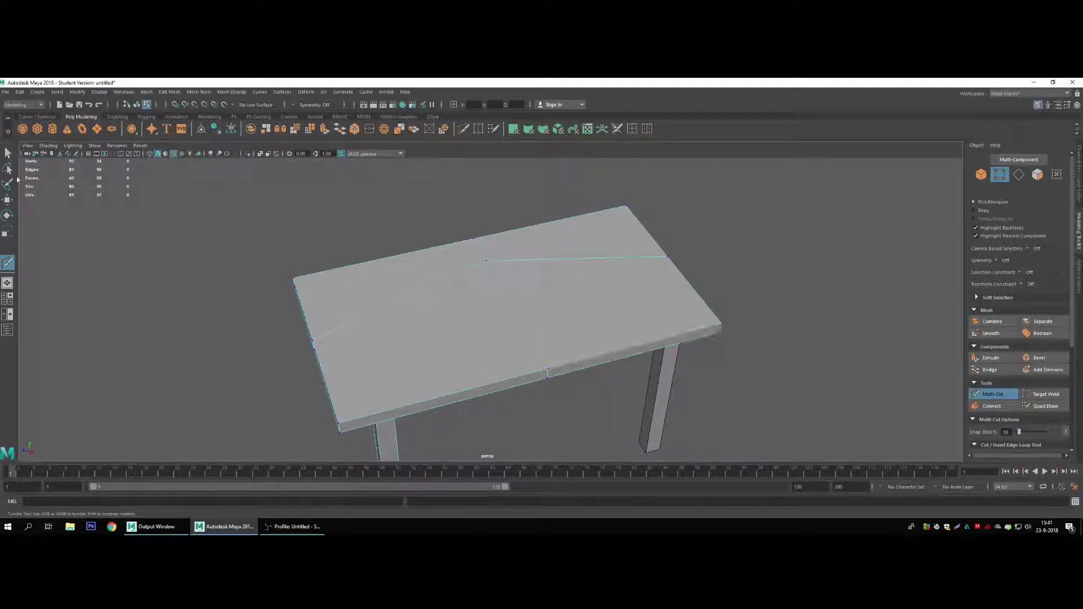
Exit Multi-Cut with Q, return to Object Mode, and tumble around reviewing the tabletop cuts
{"action": "key", "text": "q"}
{"action": "right_click_drag", "start_coordinate": [487, 266], "coordinate": [508, 255]}
{"action": "left_click_drag", "start_coordinate": [671, 235], "coordinate": [649, 187], "text": "alt"}
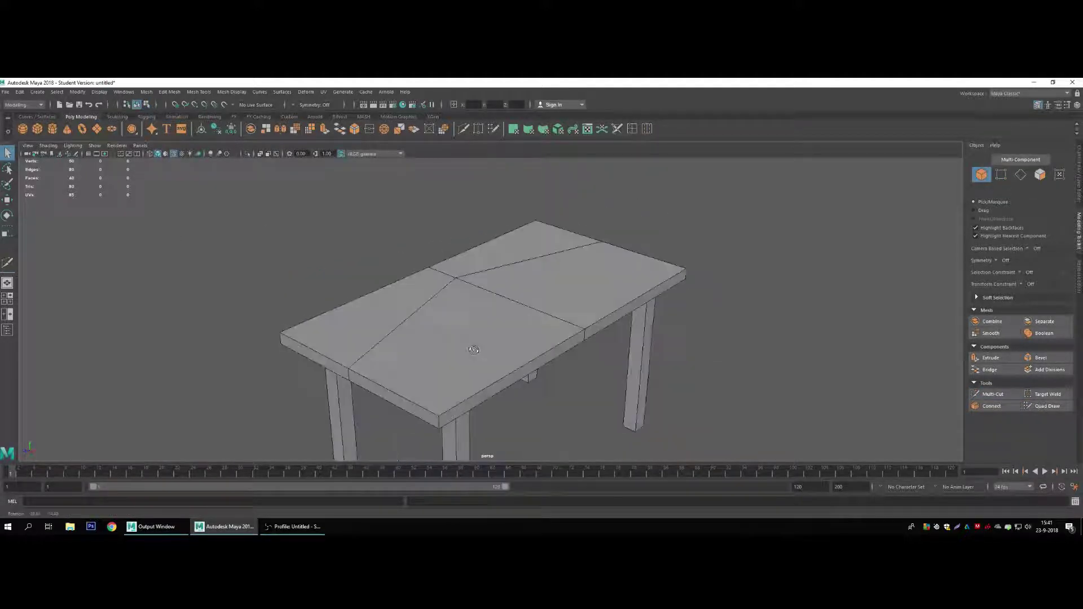
{"action": "mouse_move", "coordinate": [448, 272]}
{"action": "left_mouse_down", "text": "alt"}
{"action": "mouse_move", "coordinate": [450, 289]}
{"action": "mouse_move", "coordinate": [475, 288]}
{"action": "left_mouse_up", "text": "alt"}
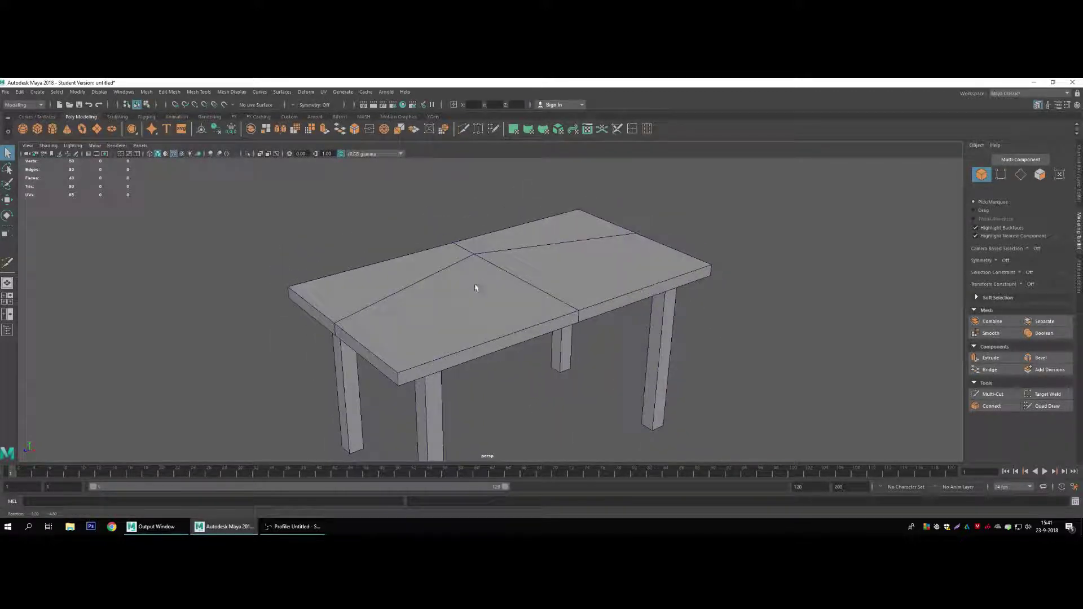
{"action": "left_click_drag", "start_coordinate": [551, 287], "coordinate": [519, 274], "text": "alt"}
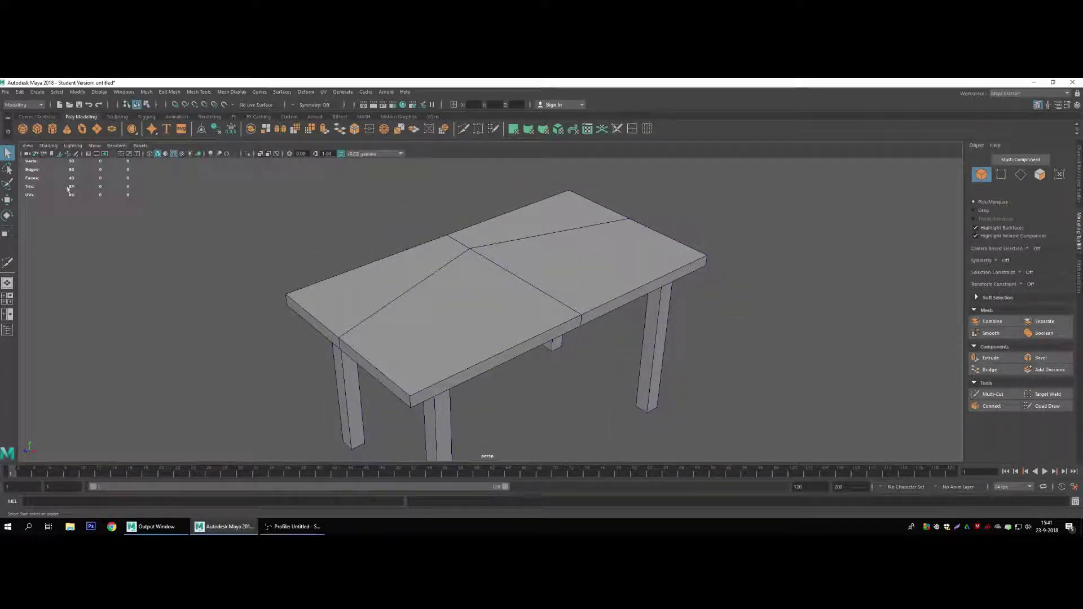
{"action": "left_click_drag", "start_coordinate": [623, 307], "coordinate": [620, 285], "text": "alt"}
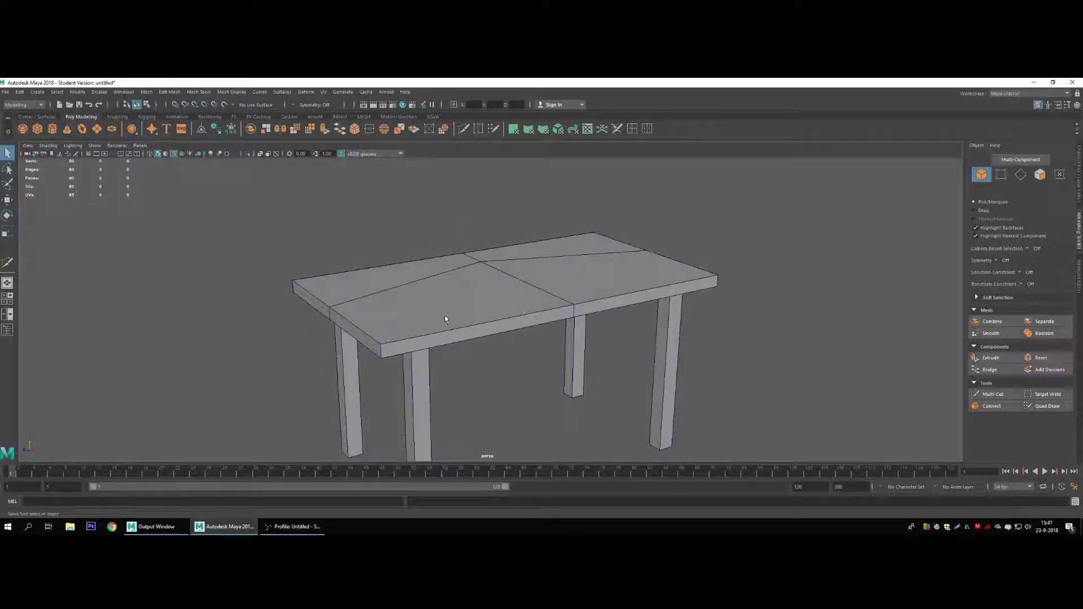
{"action": "mouse_move", "coordinate": [445, 314]}
{"action": "left_mouse_down", "text": "alt"}
{"action": "mouse_move", "coordinate": [476, 254]}
{"action": "mouse_move", "coordinate": [445, 295]}
{"action": "left_mouse_up", "text": "alt"}
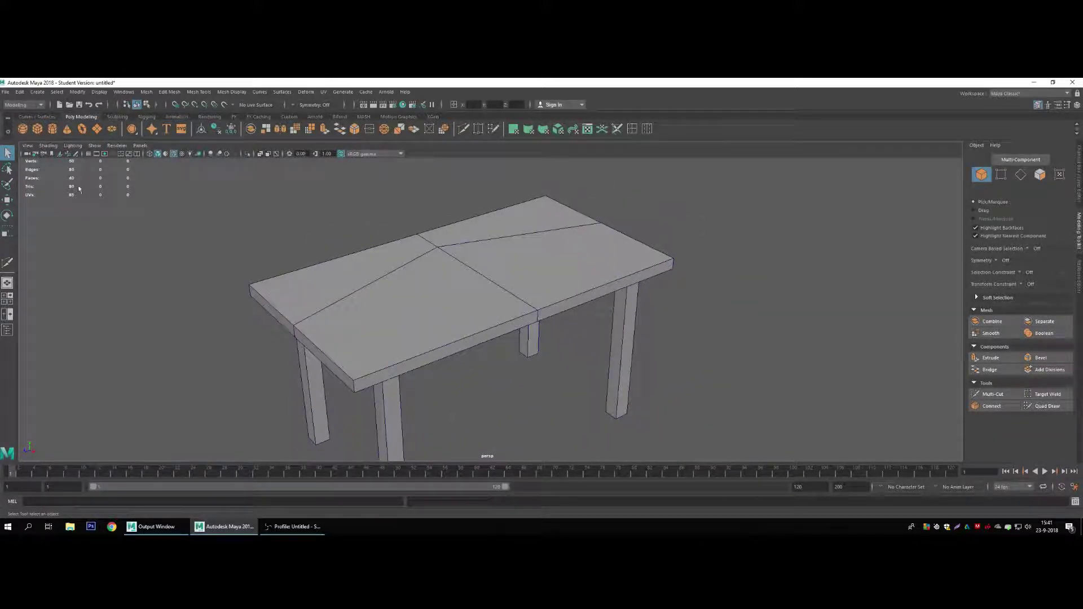
{"action": "left_click_drag", "start_coordinate": [489, 269], "coordinate": [301, 311], "text": "alt"}
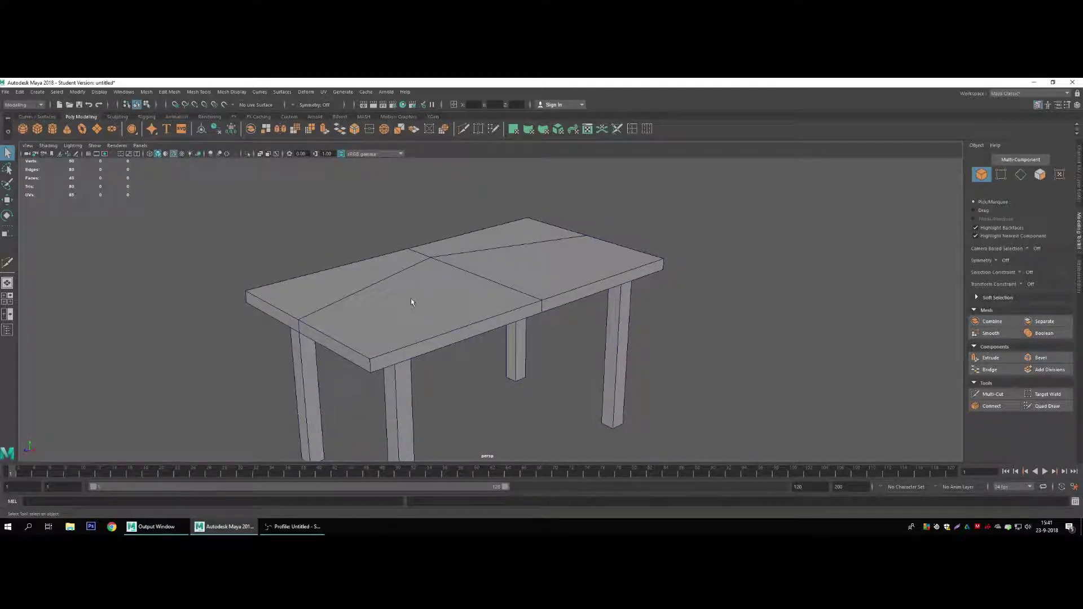
{"action": "left_click_drag", "start_coordinate": [411, 302], "coordinate": [423, 294], "text": "alt"}
{"action": "left_click_drag", "start_coordinate": [554, 287], "coordinate": [526, 284], "text": "alt"}
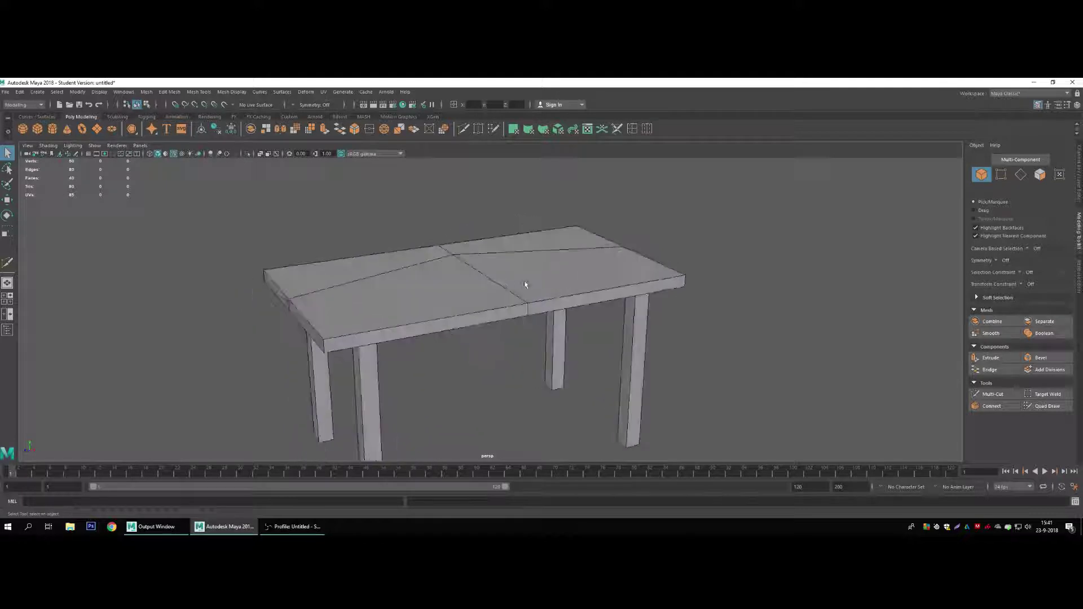
{"action": "right_click_drag", "start_coordinate": [463, 269], "coordinate": [423, 268]}
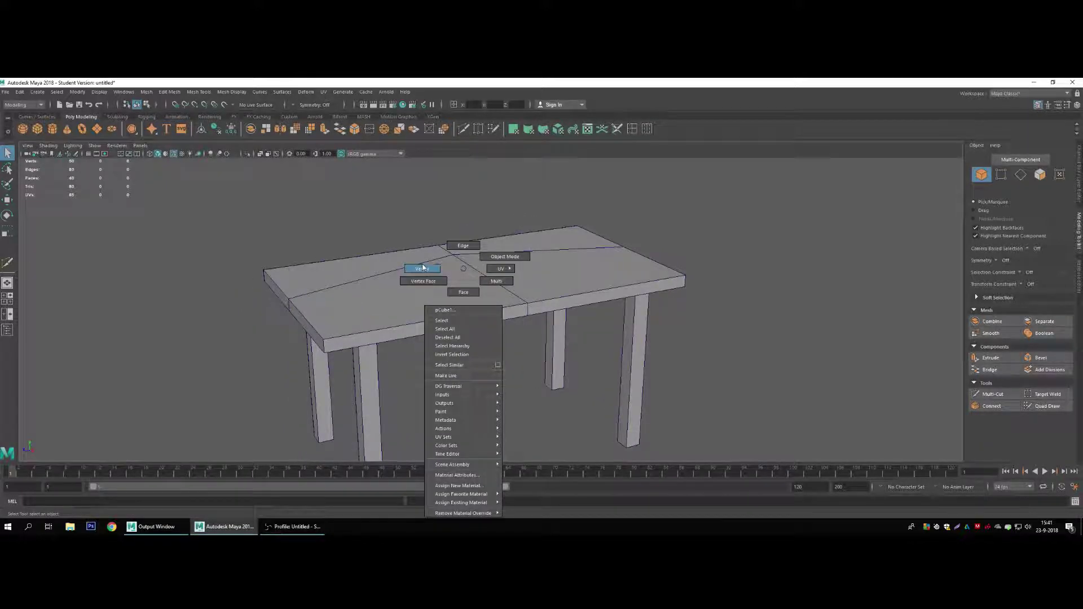
Select the extra crosswise edge loop on the tabletop and delete it
{"action": "left_click_drag", "start_coordinate": [423, 268], "coordinate": [463, 257], "text": "alt"}
{"action": "right_click_drag", "start_coordinate": [467, 257], "coordinate": [463, 235]}
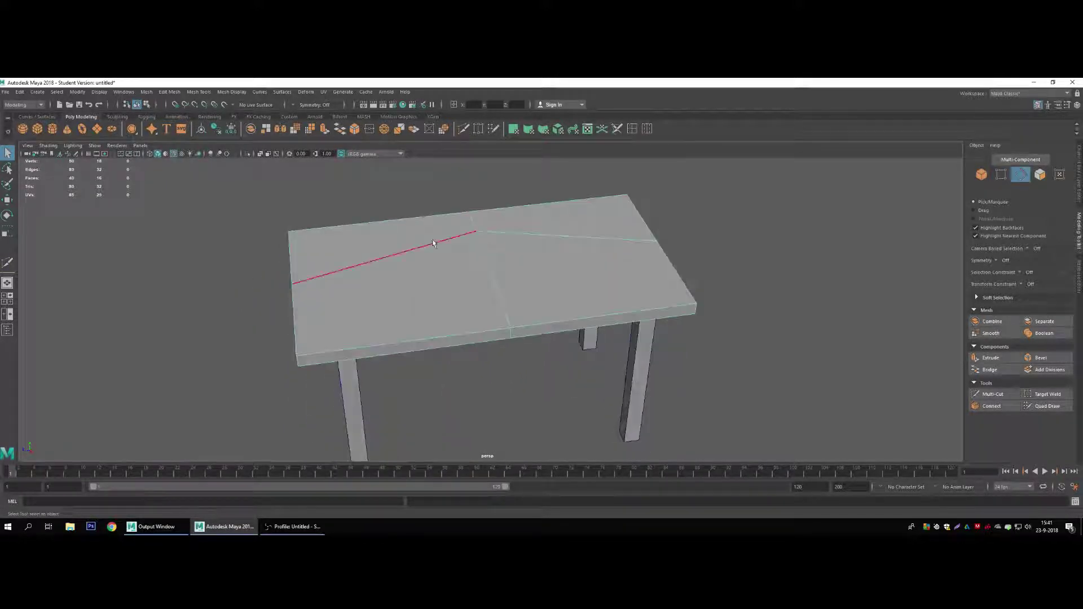
{"action": "double_click", "coordinate": [432, 242]}
{"action": "mouse_move", "coordinate": [483, 241]}
{"action": "left_mouse_down", "text": "alt"}
{"action": "mouse_move", "coordinate": [419, 262]}
{"action": "mouse_move", "coordinate": [484, 210]}
{"action": "mouse_move", "coordinate": [509, 267]}
{"action": "left_mouse_up", "text": "alt"}
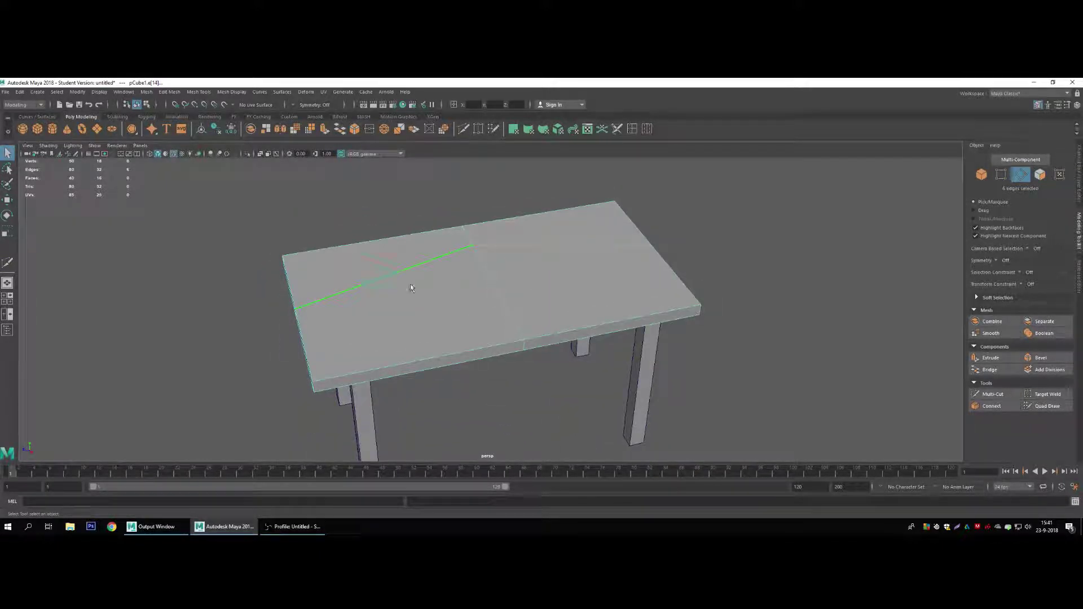
{"action": "left_click_drag", "start_coordinate": [426, 288], "coordinate": [447, 279], "text": "alt"}
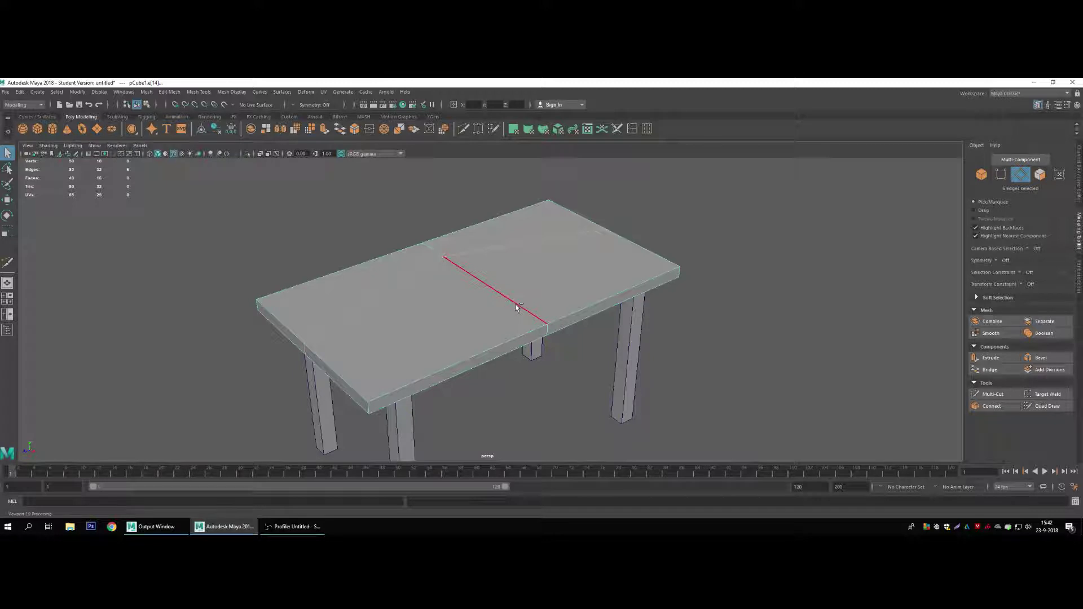
{"action": "key", "text": "ctrl+Delete"}
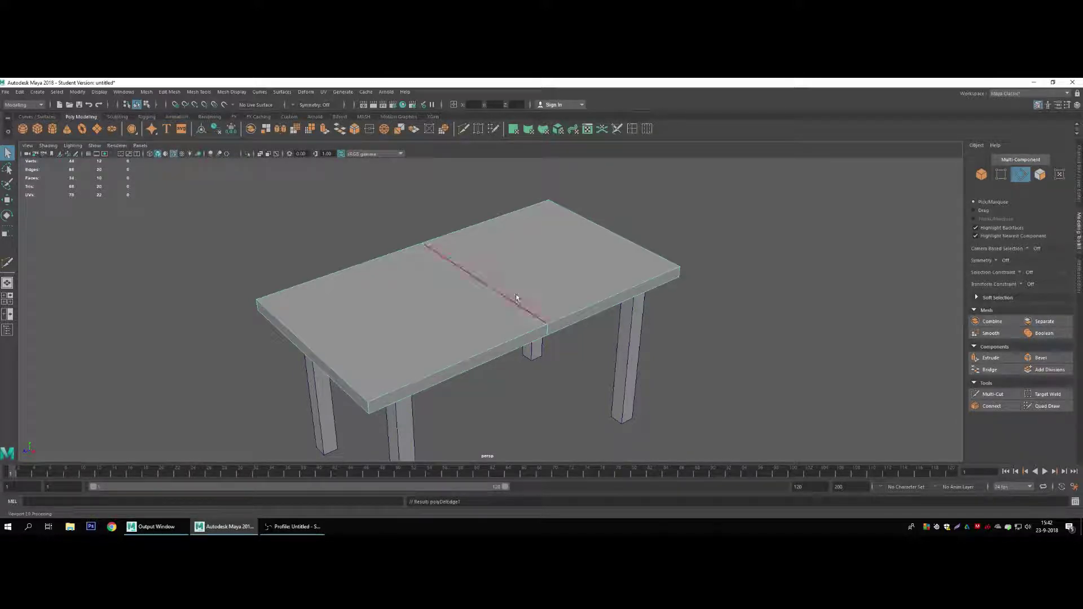
Select the edge loop running across the middle of the tabletop
{"action": "mouse_move", "coordinate": [513, 285]}
{"action": "left_mouse_down", "text": "alt"}
{"action": "mouse_move", "coordinate": [399, 291]}
{"action": "mouse_move", "coordinate": [649, 291]}
{"action": "left_mouse_up", "text": "alt"}
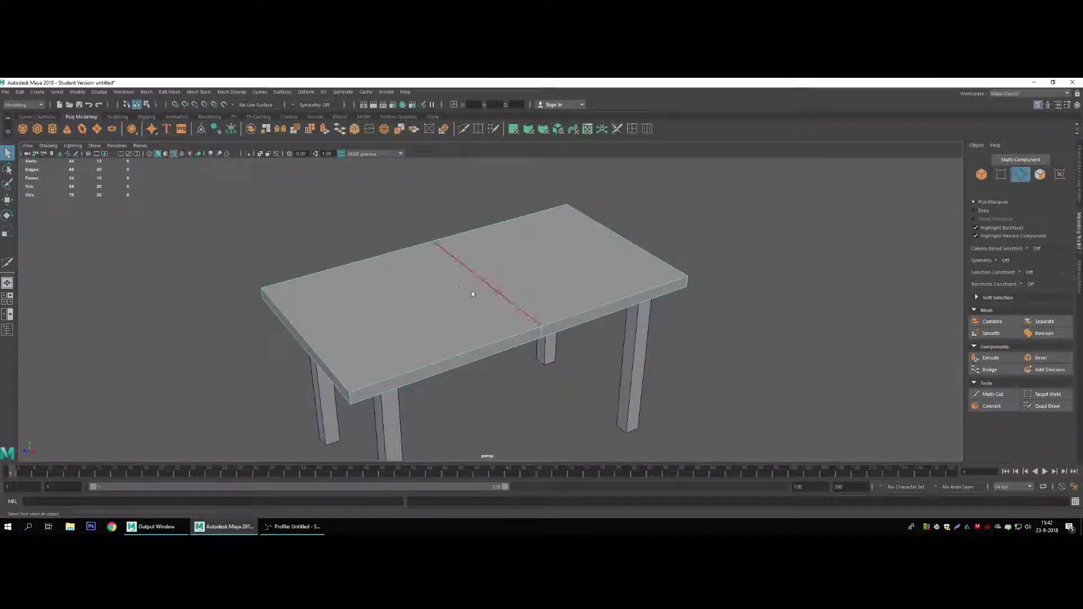
{"action": "left_click_drag", "start_coordinate": [471, 293], "coordinate": [469, 295], "text": "alt"}
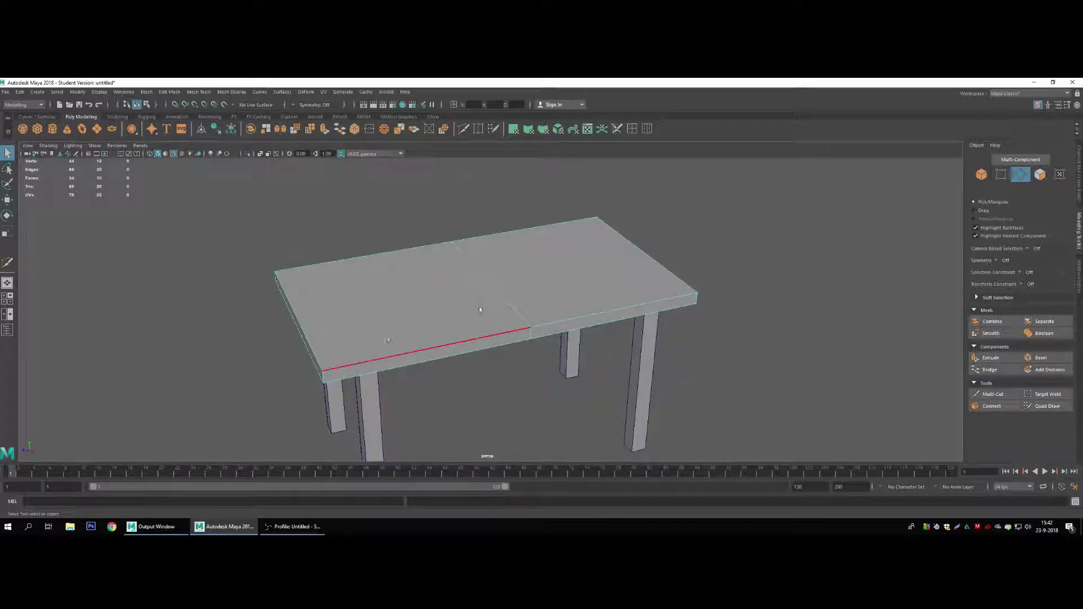
{"action": "mouse_move", "coordinate": [479, 248]}
{"action": "left_mouse_down", "text": "alt"}
{"action": "mouse_move", "coordinate": [505, 331]}
{"action": "mouse_move", "coordinate": [573, 320]}
{"action": "left_mouse_up", "text": "alt"}
{"action": "double_click", "coordinate": [494, 276]}
Select the tabletop's crosswise edge loop, try deleting it, then undo the deletion
{"action": "key", "text": "r"}
{"action": "left_click", "coordinate": [619, 243]}
{"action": "left_click_drag", "start_coordinate": [619, 243], "coordinate": [463, 248], "text": "alt"}
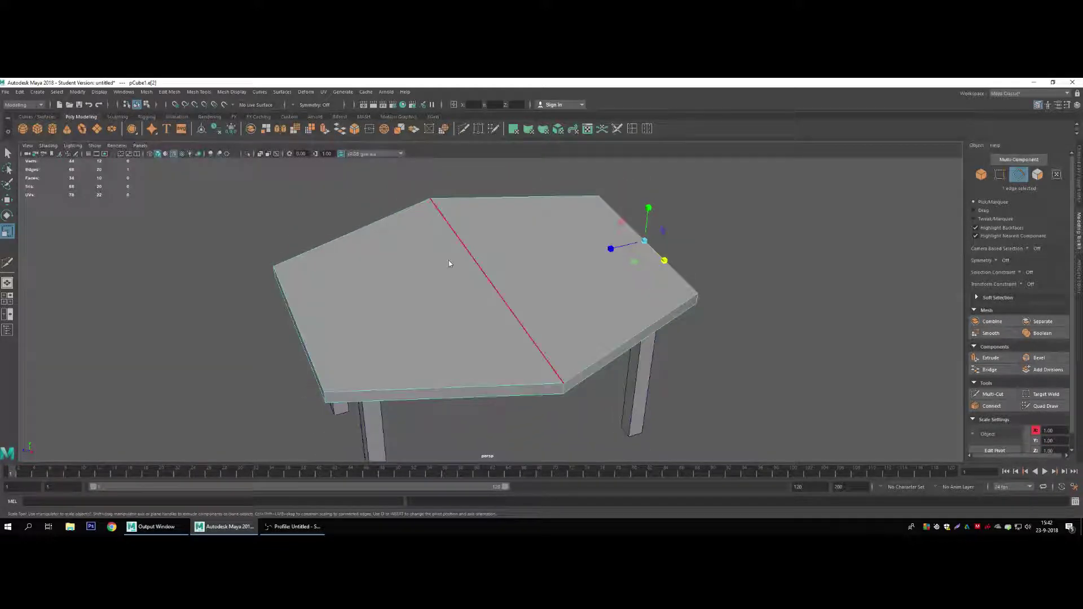
{"action": "double_click", "coordinate": [459, 241]}
{"action": "mouse_move", "coordinate": [577, 285]}
{"action": "left_mouse_down", "text": "alt"}
{"action": "mouse_move", "coordinate": [577, 301]}
{"action": "mouse_move", "coordinate": [525, 324]}
{"action": "left_mouse_up", "text": "alt"}
{"action": "right_click", "coordinate": [525, 324]}
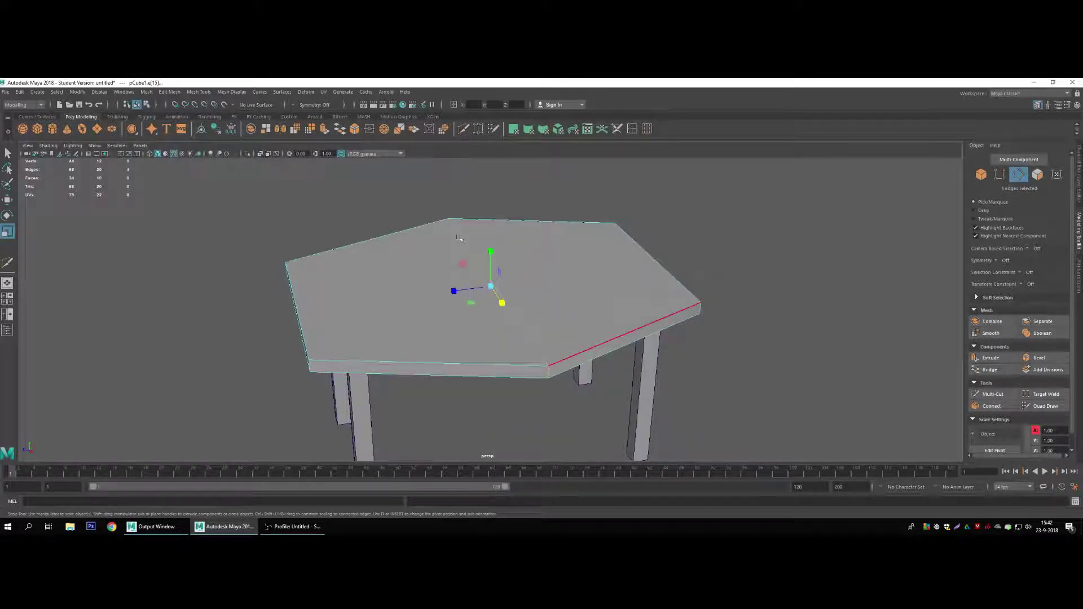
{"action": "key", "text": "ctrl+Delete"}
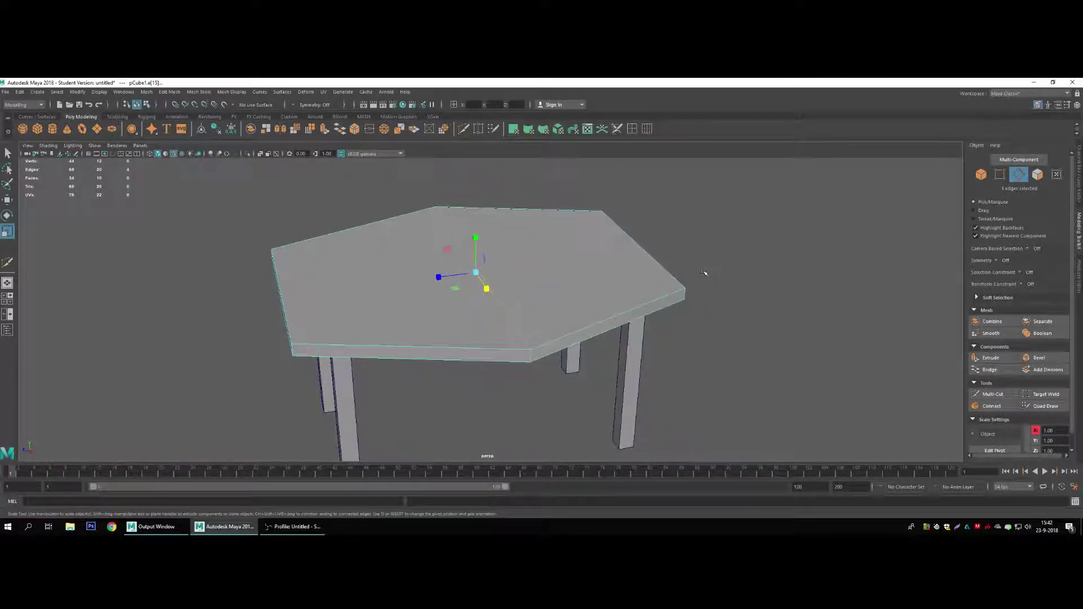
{"action": "key", "text": "ctrl+Delete"}
{"action": "left_click_drag", "start_coordinate": [604, 317], "coordinate": [477, 309], "text": "alt"}
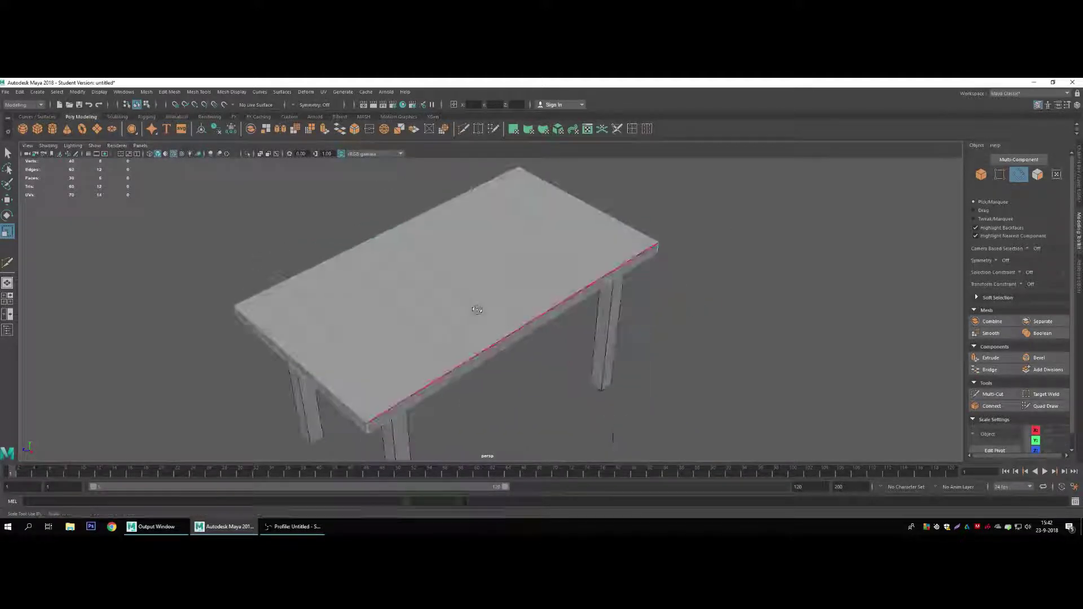
{"action": "key", "text": "ctrl+z"}
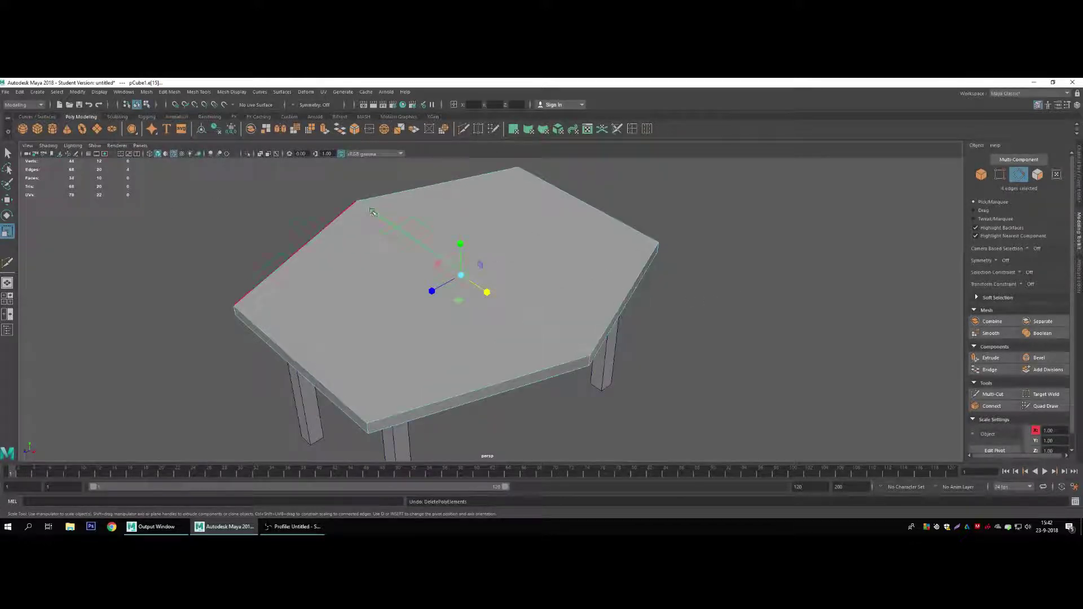
Scale the middle edge loop inward until the top is rectangular, then deselect
{"action": "left_click_drag", "start_coordinate": [652, 375], "coordinate": [623, 363], "text": "alt"}
{"action": "mouse_move", "coordinate": [544, 309]}
{"action": "left_mouse_down", "text": "alt"}
{"action": "mouse_move", "coordinate": [575, 288]}
{"action": "mouse_move", "coordinate": [551, 305]}
{"action": "left_mouse_up", "text": "alt"}
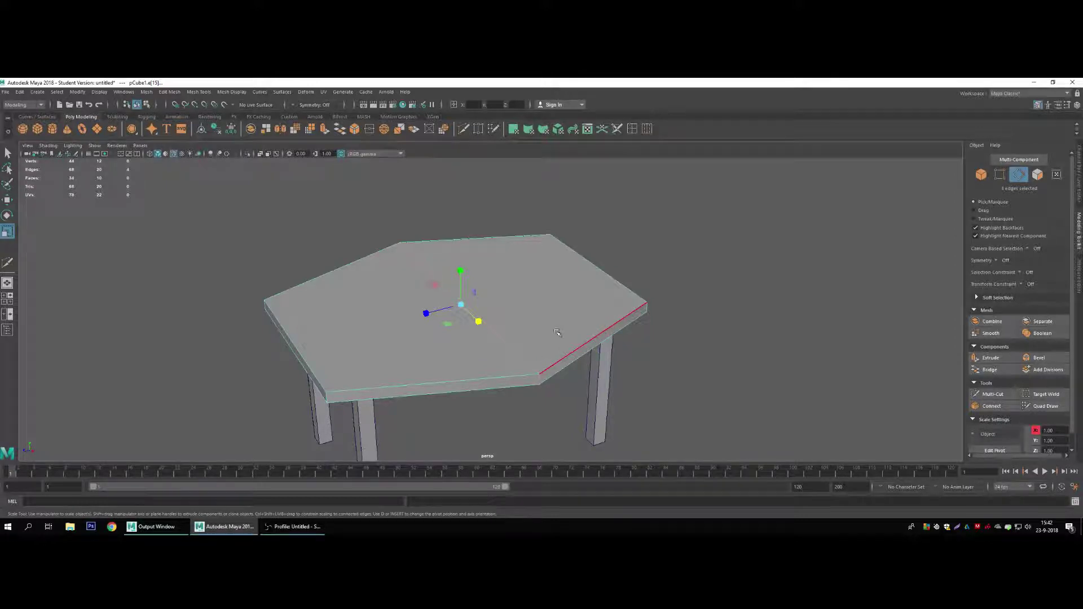
{"action": "left_click_drag", "start_coordinate": [557, 333], "coordinate": [540, 333], "text": "alt"}
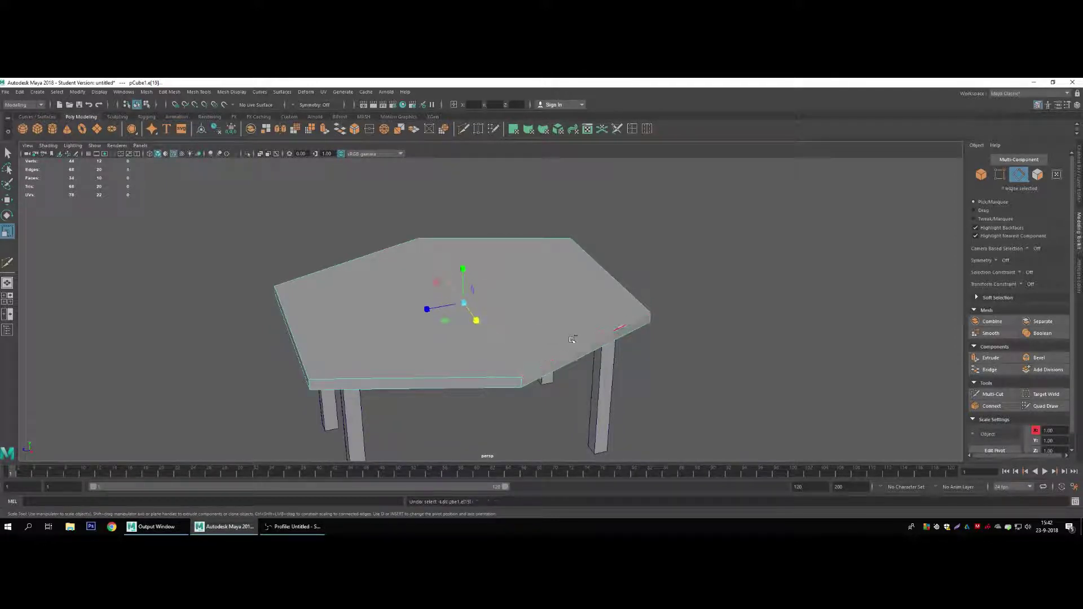
{"action": "left_click", "coordinate": [569, 338]}
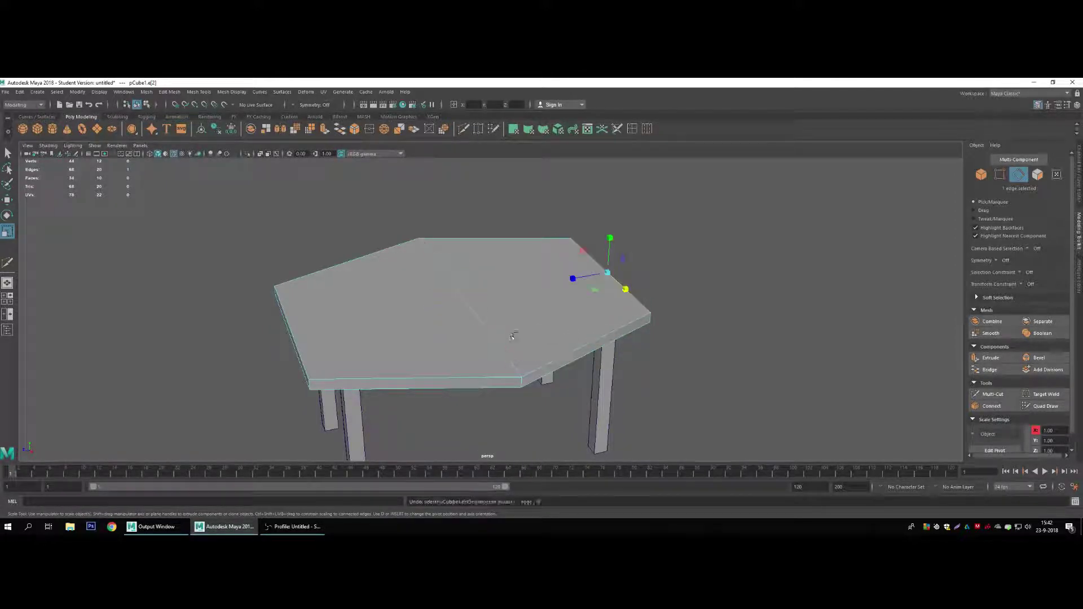
{"action": "left_click", "coordinate": [513, 328], "text": "shift"}
{"action": "left_click_drag", "start_coordinate": [428, 307], "coordinate": [422, 324]}
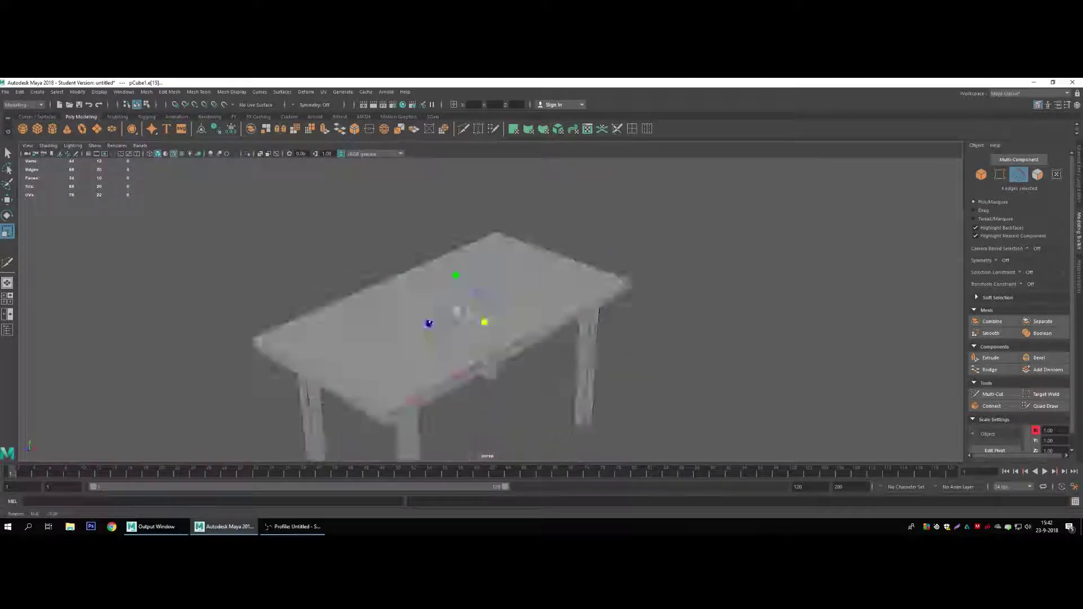
{"action": "left_click_drag", "start_coordinate": [531, 327], "coordinate": [473, 330], "text": "alt"}
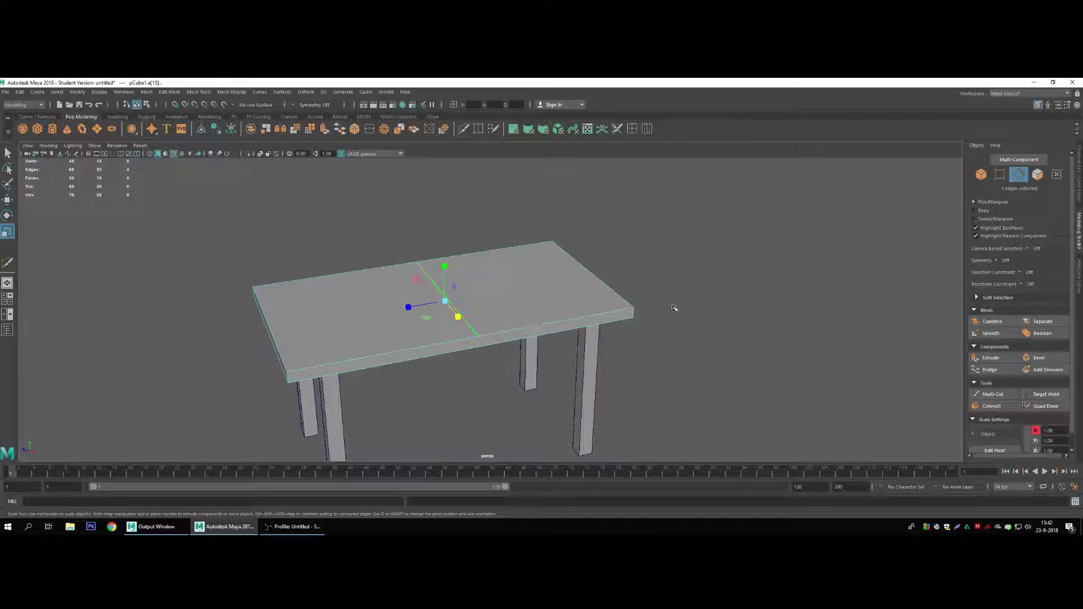
{"action": "left_click", "coordinate": [674, 307]}
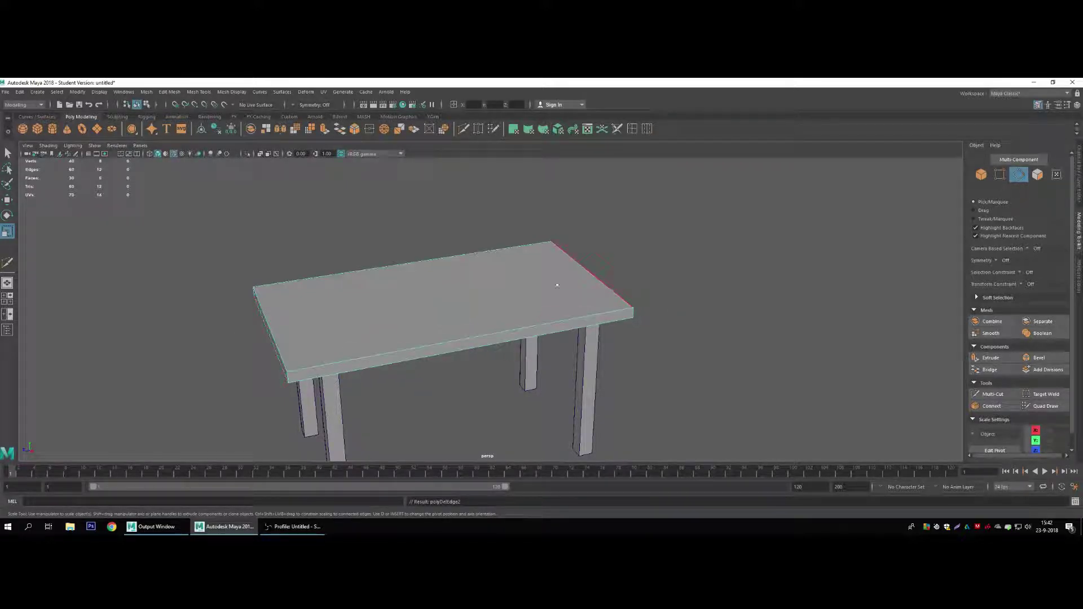
{"action": "mouse_move", "coordinate": [697, 290]}
{"action": "left_mouse_down", "text": "alt"}
{"action": "mouse_move", "coordinate": [278, 273]}
{"action": "mouse_move", "coordinate": [532, 350]}
{"action": "mouse_move", "coordinate": [576, 384]}
{"action": "mouse_move", "coordinate": [507, 271]}
{"action": "left_mouse_up", "text": "alt"}
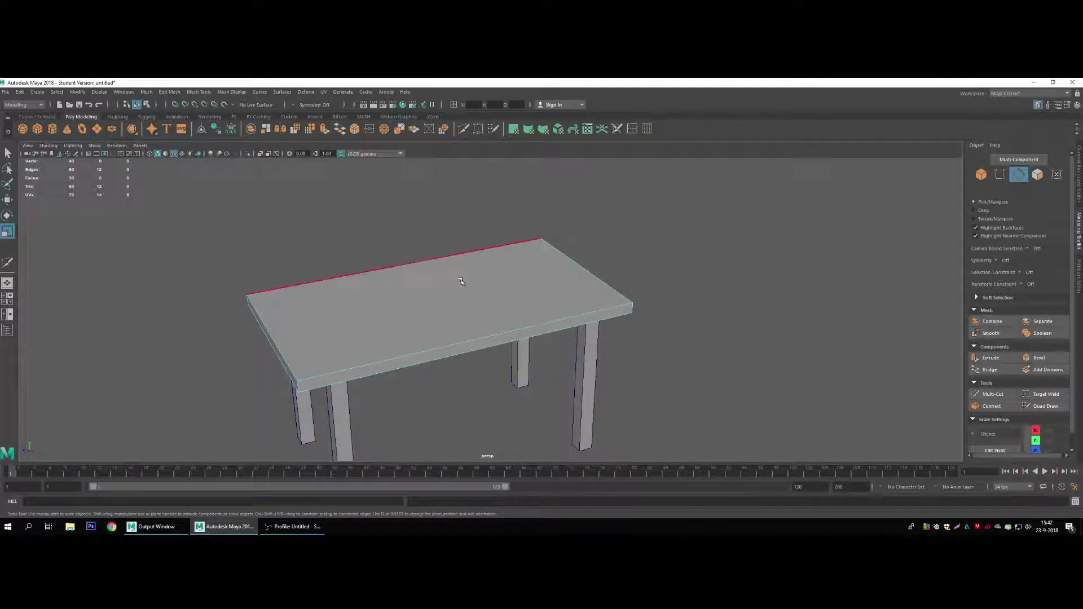
{"action": "right_click_drag", "start_coordinate": [458, 279], "coordinate": [499, 265]}
{"action": "left_click", "coordinate": [212, 211]}
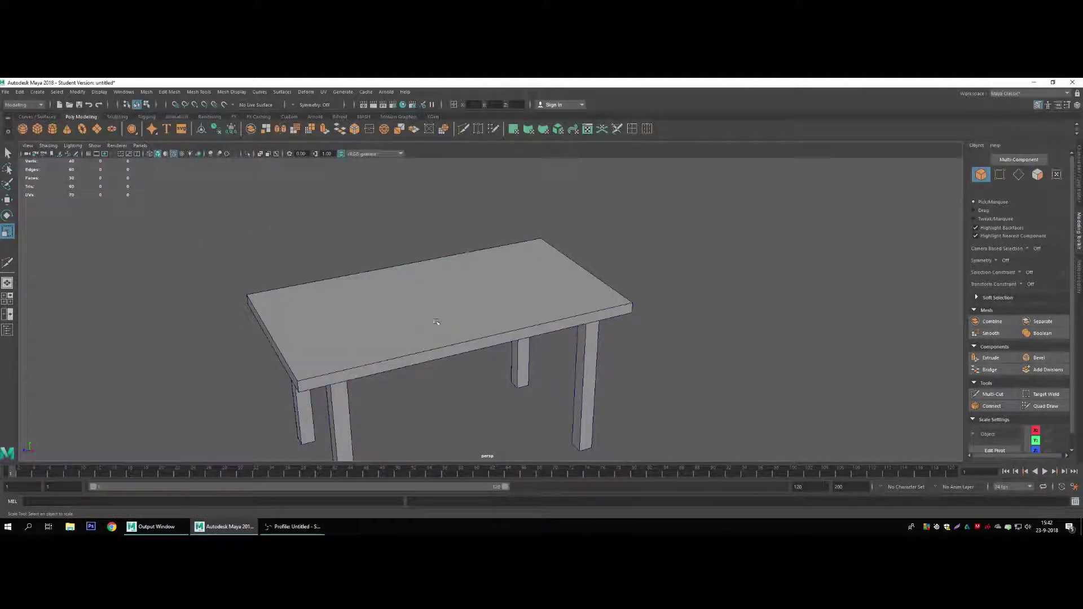
{"action": "mouse_move", "coordinate": [338, 338]}
{"action": "left_mouse_down", "text": "alt"}
{"action": "mouse_move", "coordinate": [363, 343]}
{"action": "mouse_move", "coordinate": [372, 316]}
{"action": "mouse_move", "coordinate": [364, 344]}
{"action": "mouse_move", "coordinate": [374, 295]}
{"action": "mouse_move", "coordinate": [460, 257]}
{"action": "left_mouse_up", "text": "alt"}
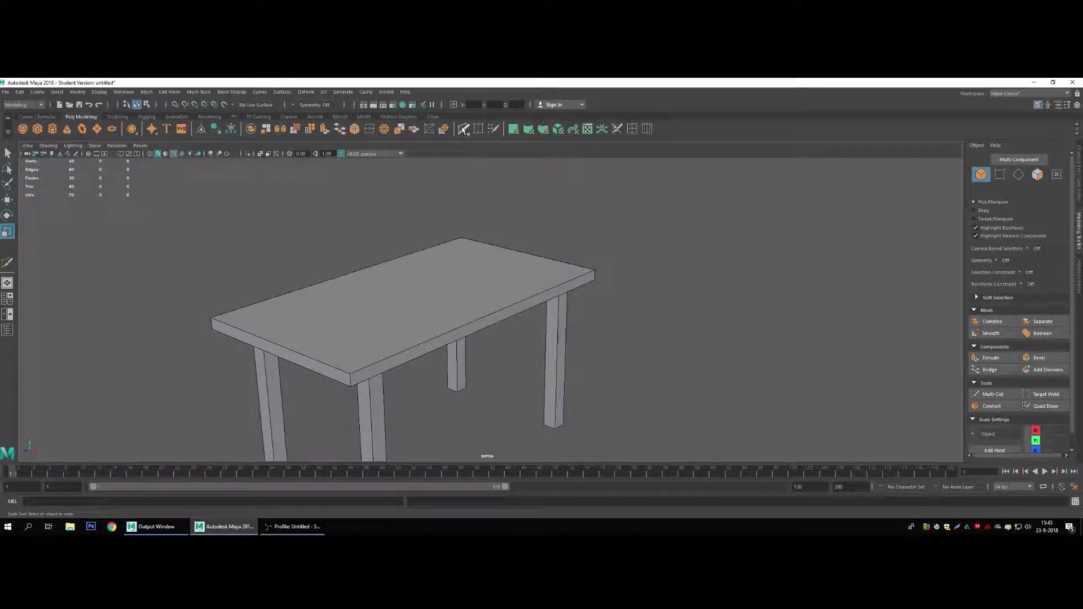
{"action": "left_click_drag", "start_coordinate": [516, 232], "coordinate": [480, 243], "text": "alt"}
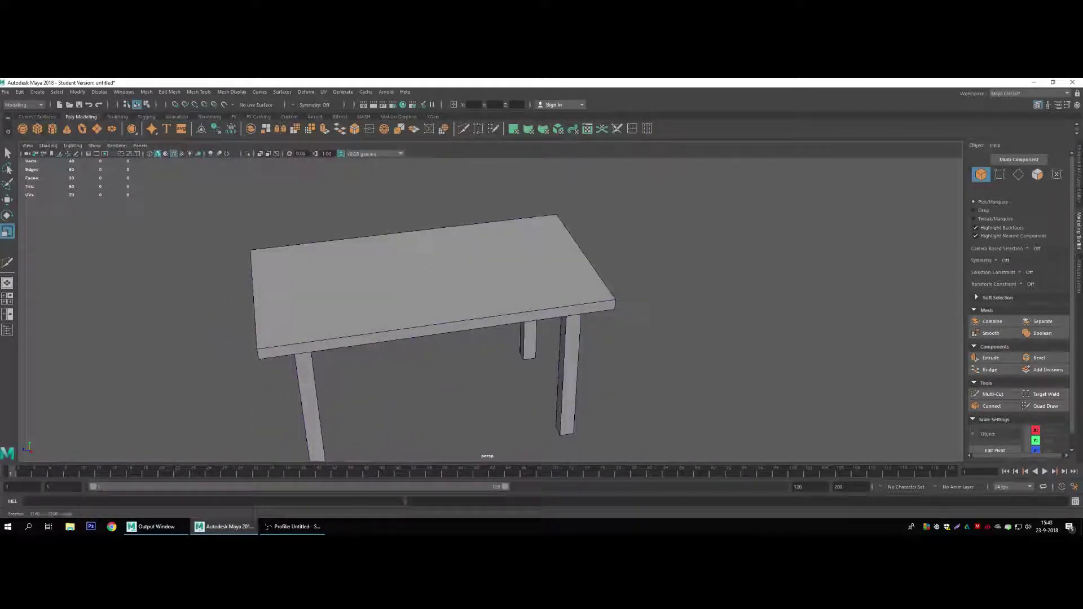
{"action": "left_click_drag", "start_coordinate": [449, 317], "coordinate": [398, 283], "text": "alt"}
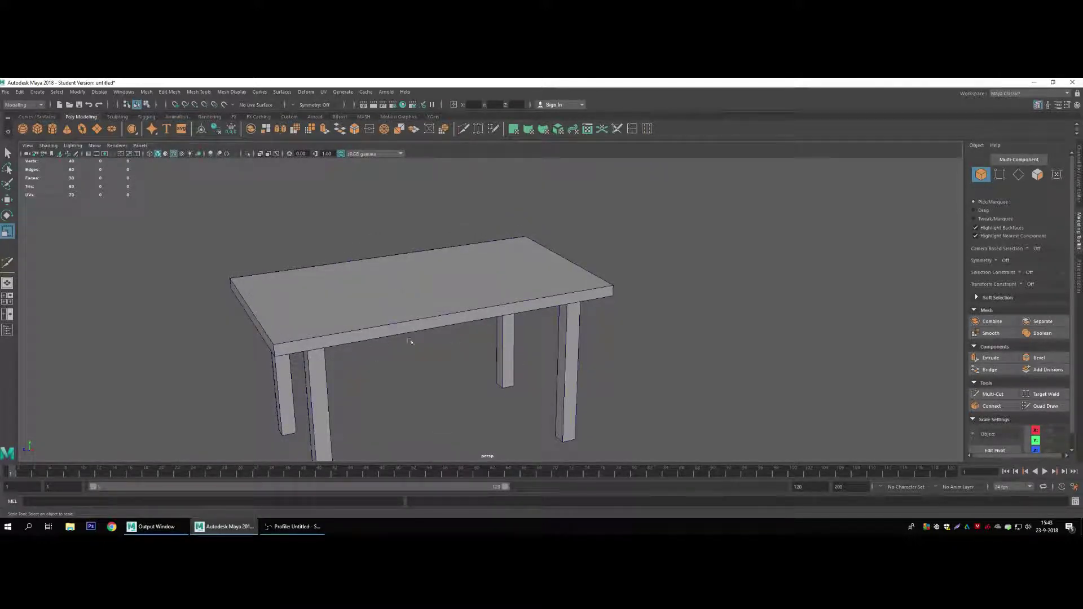
{"action": "mouse_move", "coordinate": [455, 335]}
{"action": "left_mouse_down", "text": "alt"}
{"action": "mouse_move", "coordinate": [501, 309]}
{"action": "mouse_move", "coordinate": [489, 309]}
{"action": "mouse_move", "coordinate": [597, 307]}
{"action": "mouse_move", "coordinate": [532, 248]}
{"action": "mouse_move", "coordinate": [429, 301]}
{"action": "mouse_move", "coordinate": [447, 314]}
{"action": "mouse_move", "coordinate": [572, 208]}
{"action": "mouse_move", "coordinate": [416, 319]}
{"action": "mouse_move", "coordinate": [471, 283]}
{"action": "mouse_move", "coordinate": [453, 282]}
{"action": "left_mouse_up", "text": "alt"}
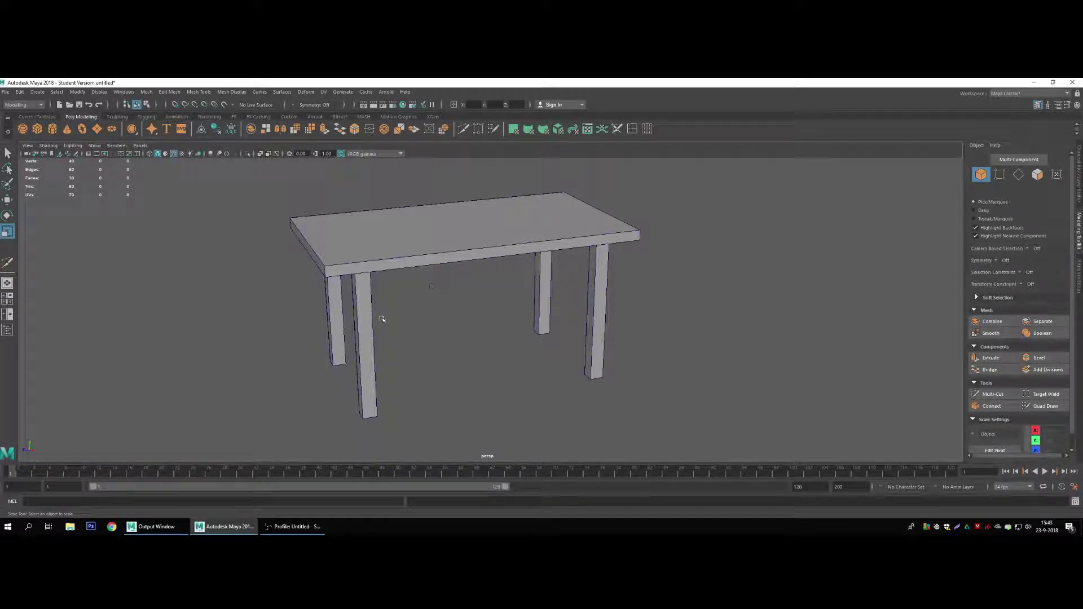
{"action": "left_click_drag", "start_coordinate": [381, 318], "coordinate": [421, 332], "text": "alt"}
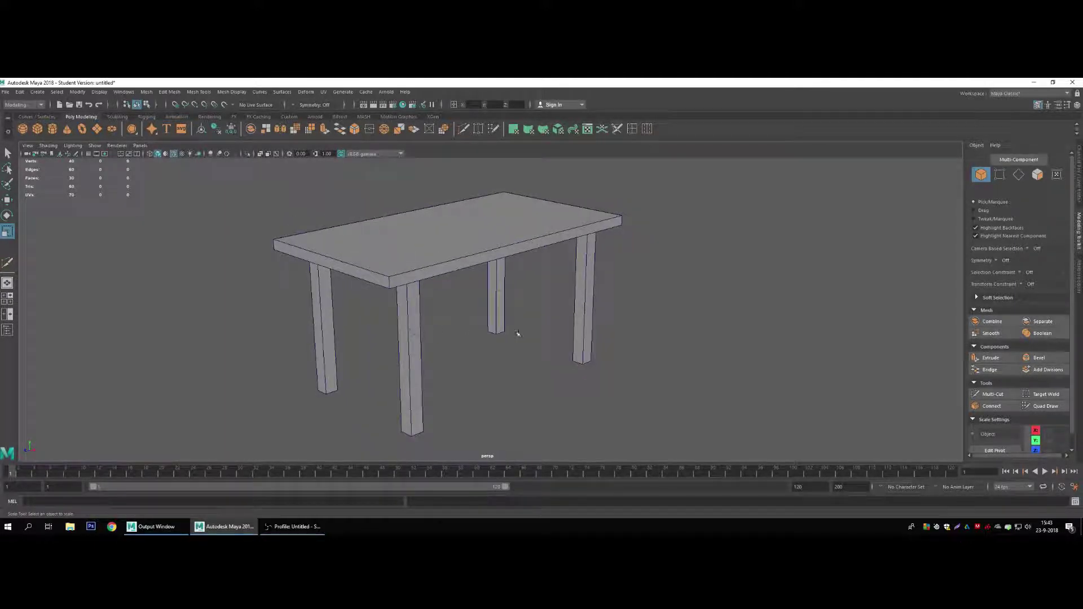
Select the front-left leg, move it down slightly, and zoom in on it
{"action": "left_click", "coordinate": [412, 329]}
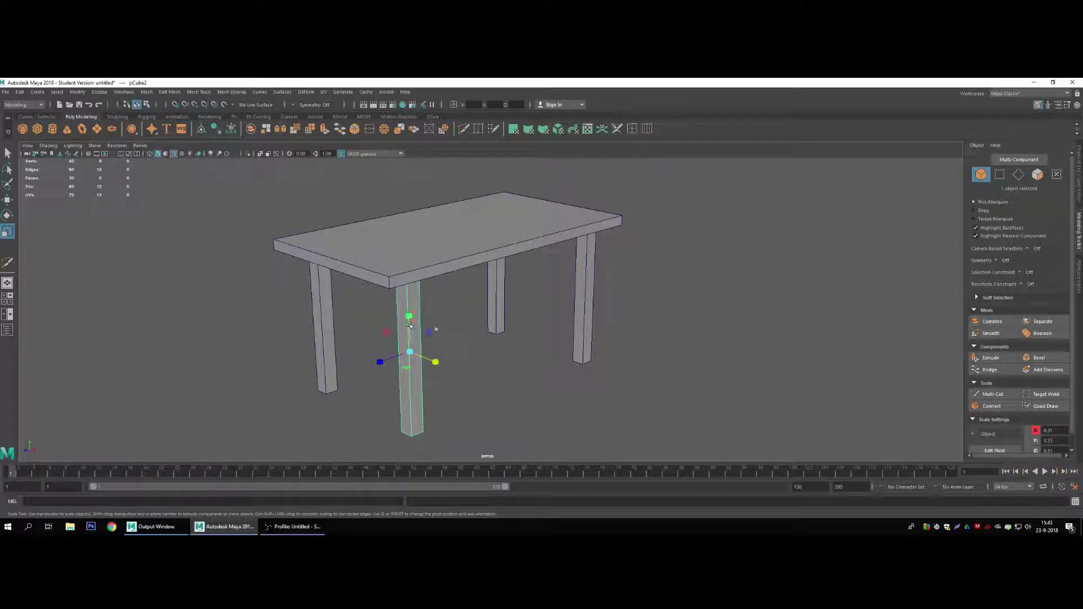
{"action": "left_click", "coordinate": [437, 353]}
{"action": "key", "text": "w"}
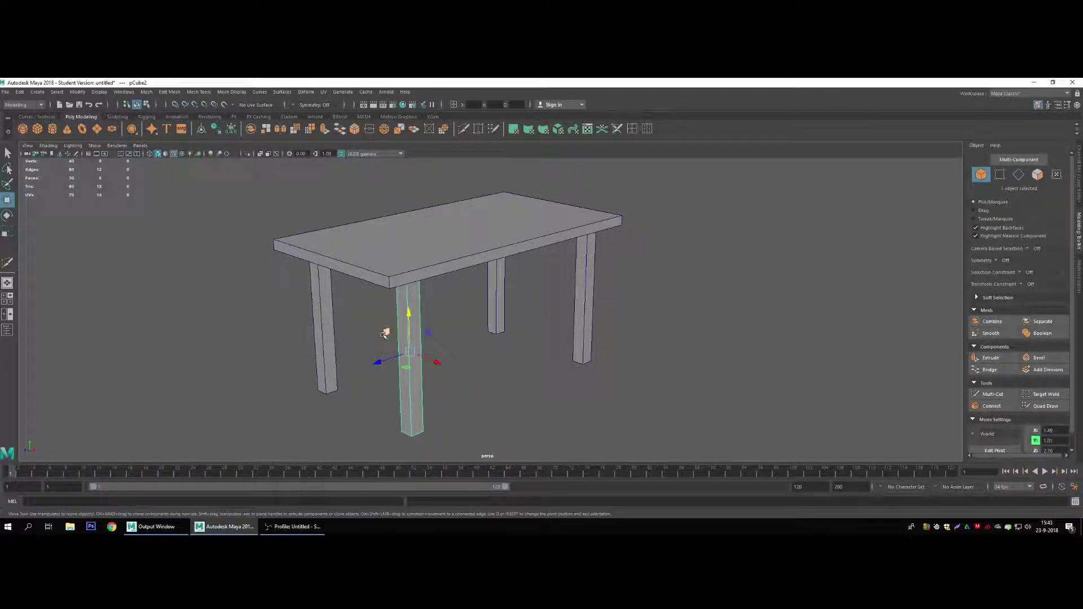
{"action": "left_click_drag", "start_coordinate": [410, 316], "coordinate": [411, 334]}
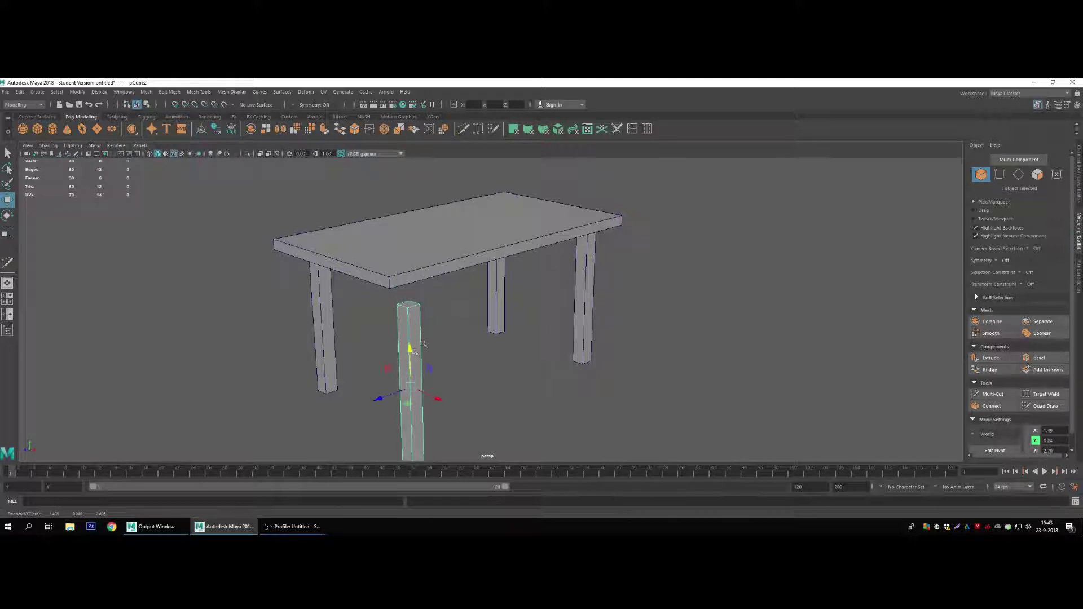
{"action": "scroll", "coordinate": [428, 331], "scroll_direction": "up", "scroll_amount": 2}
{"action": "middle_click_drag", "start_coordinate": [428, 331], "coordinate": [476, 299], "text": "alt"}
{"action": "scroll", "coordinate": [450, 305], "scroll_direction": "up", "scroll_amount": 2}
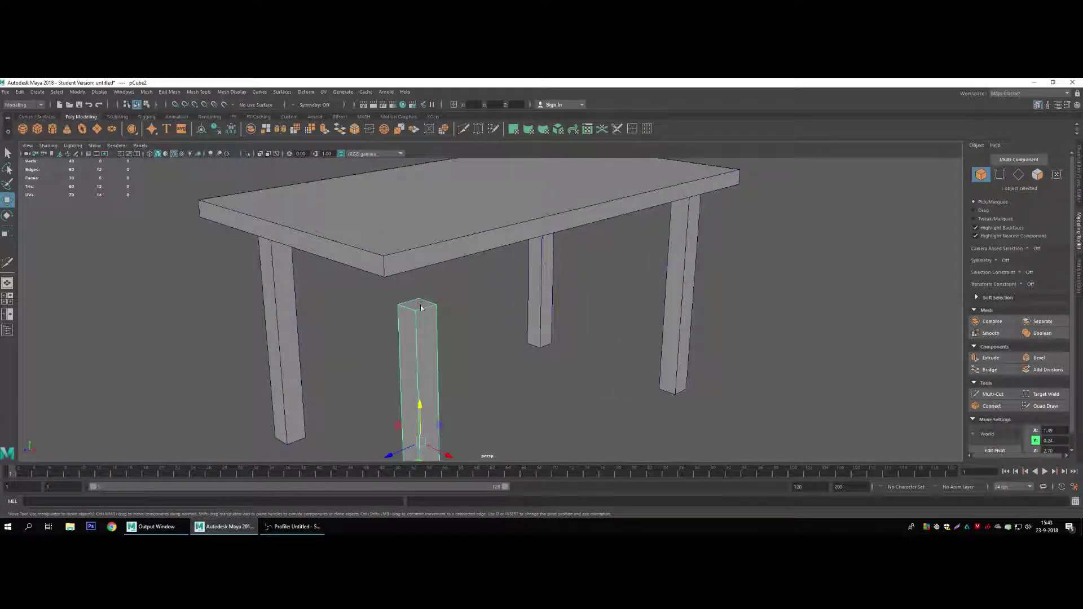
Switch the front leg to face selection and orbit to expose its top end
{"action": "right_click", "coordinate": [420, 307]}
{"action": "left_click", "coordinate": [420, 306]}
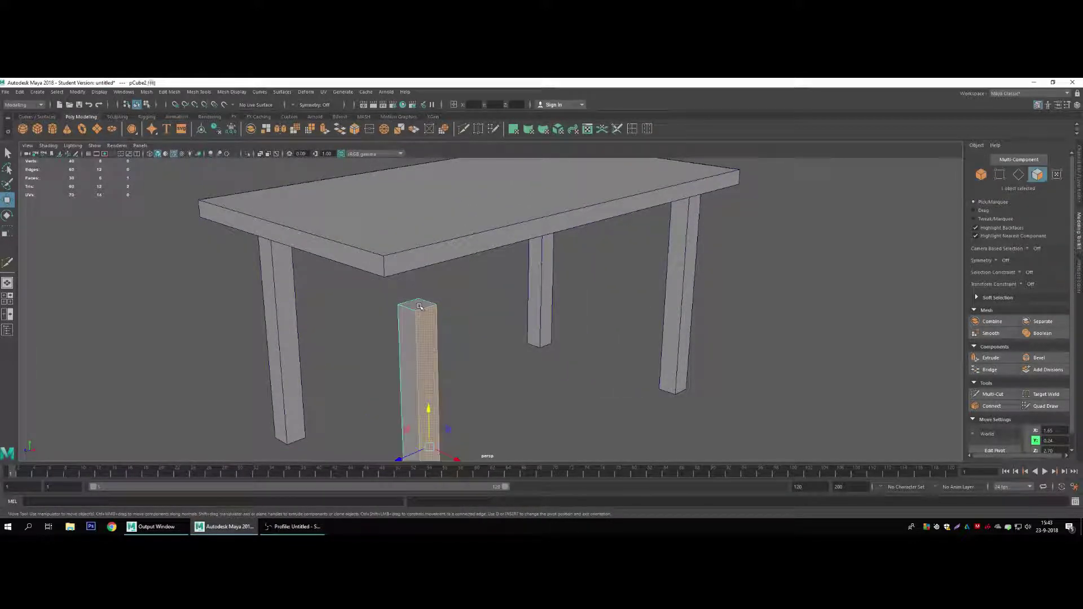
{"action": "left_click", "coordinate": [417, 307]}
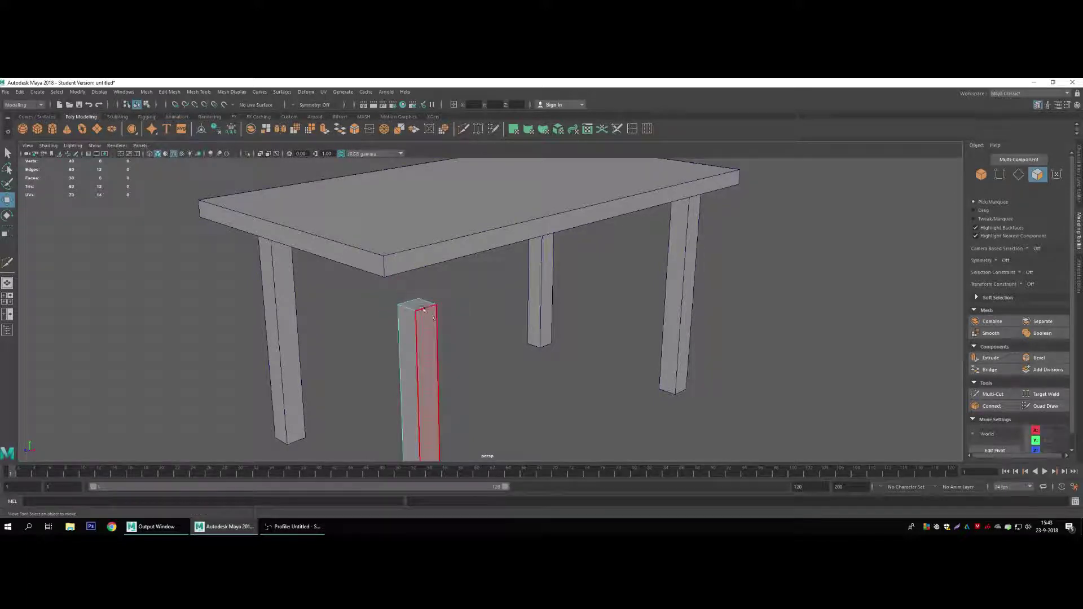
{"action": "right_click_drag", "start_coordinate": [422, 283], "coordinate": [479, 260]}
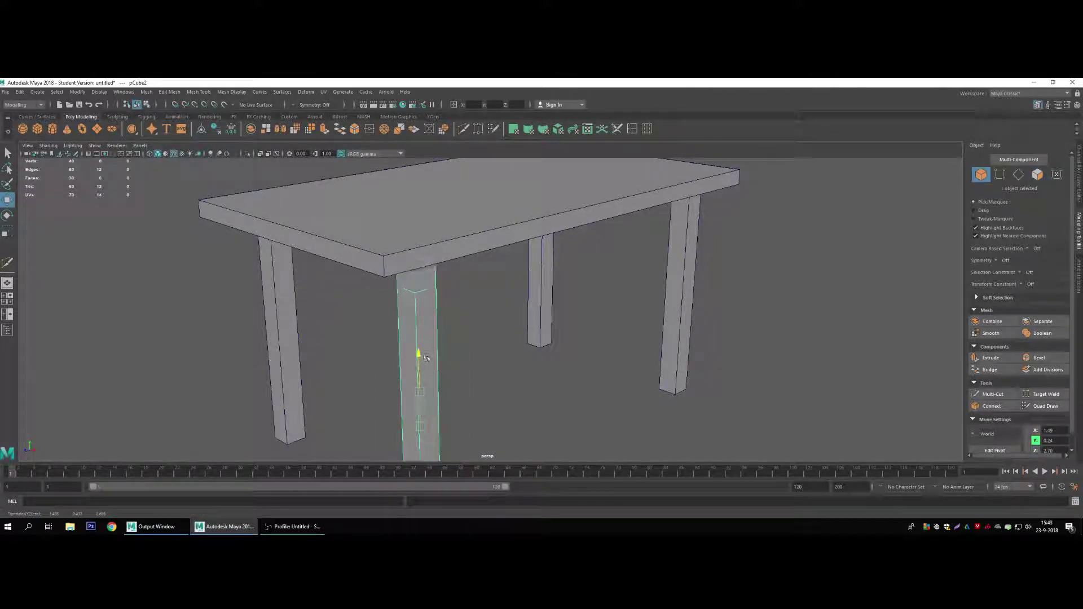
{"action": "left_click_drag", "start_coordinate": [418, 282], "coordinate": [395, 402], "text": "alt"}
{"action": "left_click_drag", "start_coordinate": [530, 280], "coordinate": [519, 334], "text": "alt"}
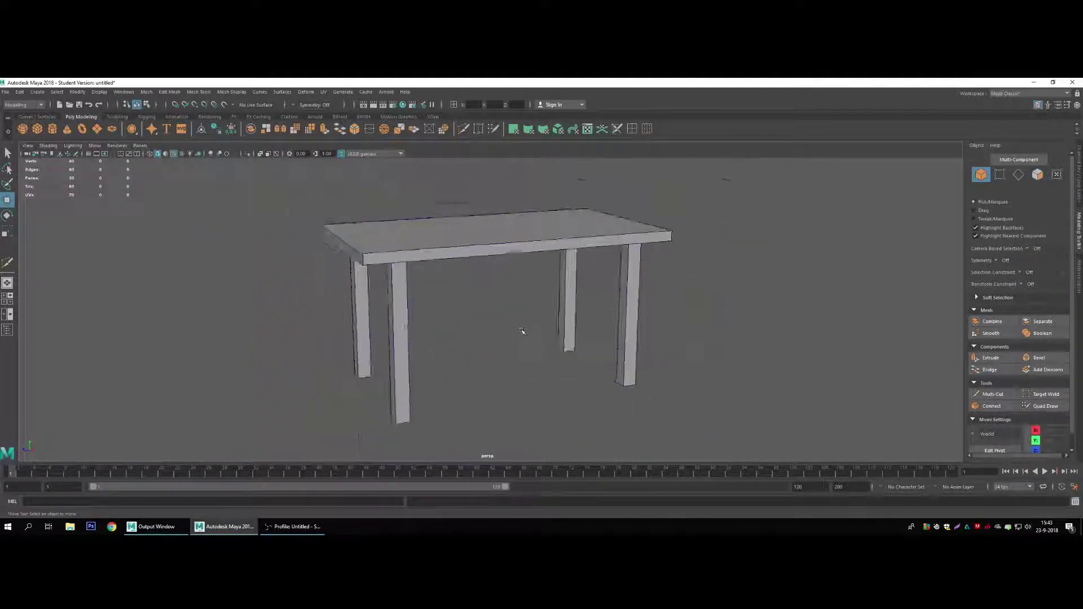
{"action": "scroll", "coordinate": [428, 278], "scroll_direction": "up", "scroll_amount": 5}
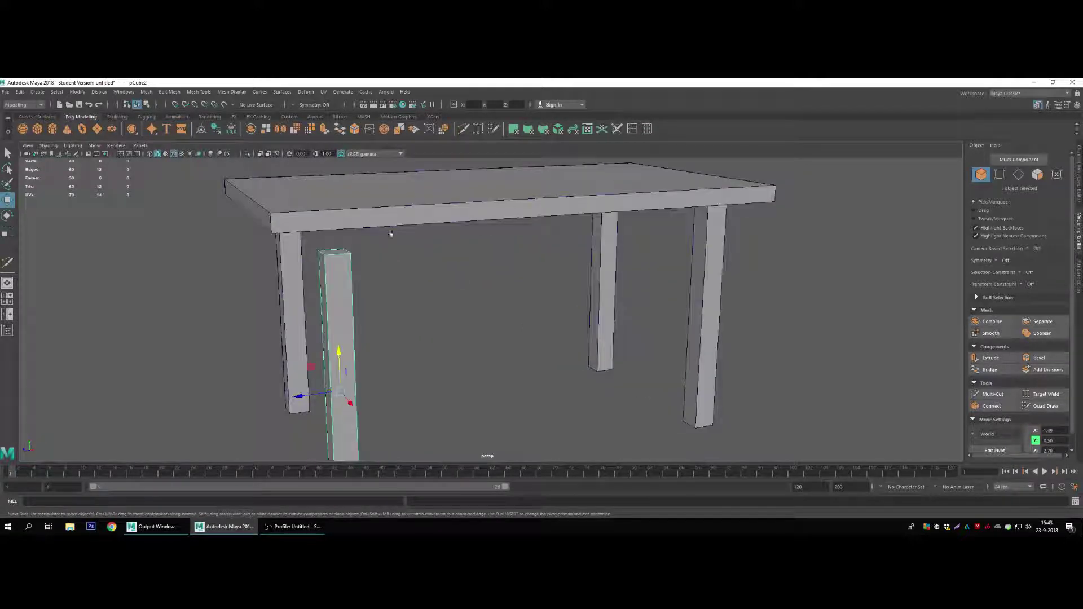
{"action": "mouse_move", "coordinate": [391, 235]}
{"action": "left_mouse_down", "text": "alt"}
{"action": "mouse_move", "coordinate": [383, 316]}
{"action": "mouse_move", "coordinate": [387, 288]}
{"action": "left_mouse_up", "text": "alt"}
{"action": "right_click", "coordinate": [387, 288]}
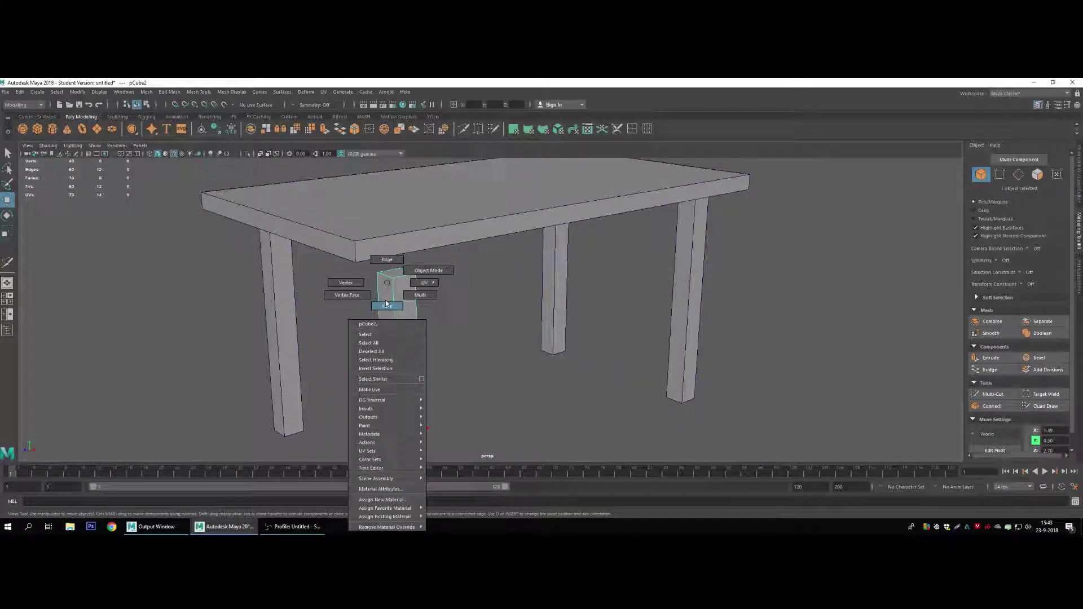
{"action": "left_click", "coordinate": [387, 304]}
{"action": "left_click_drag", "start_coordinate": [430, 280], "coordinate": [362, 312], "text": "alt"}
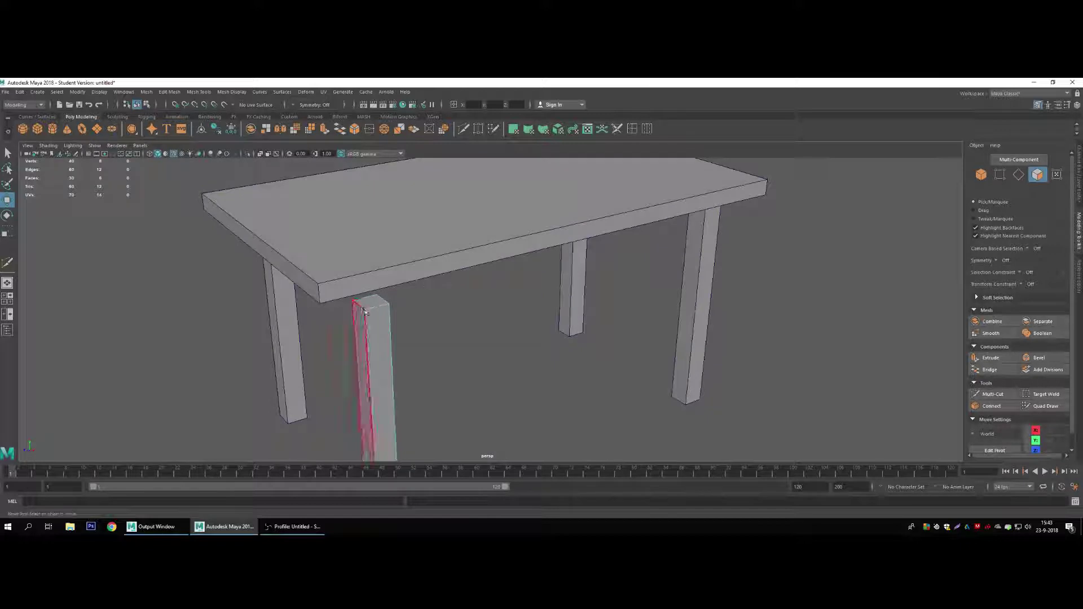
Delete the front-left leg's top face, then return to Object Mode and deselect
{"action": "right_click", "coordinate": [374, 282]}
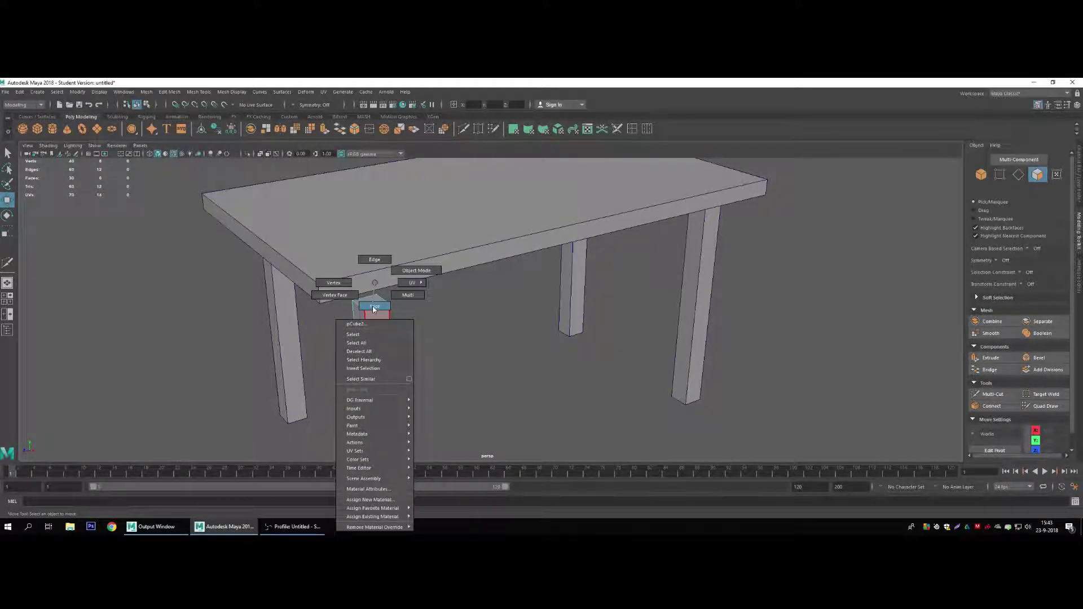
{"action": "left_click", "coordinate": [373, 308]}
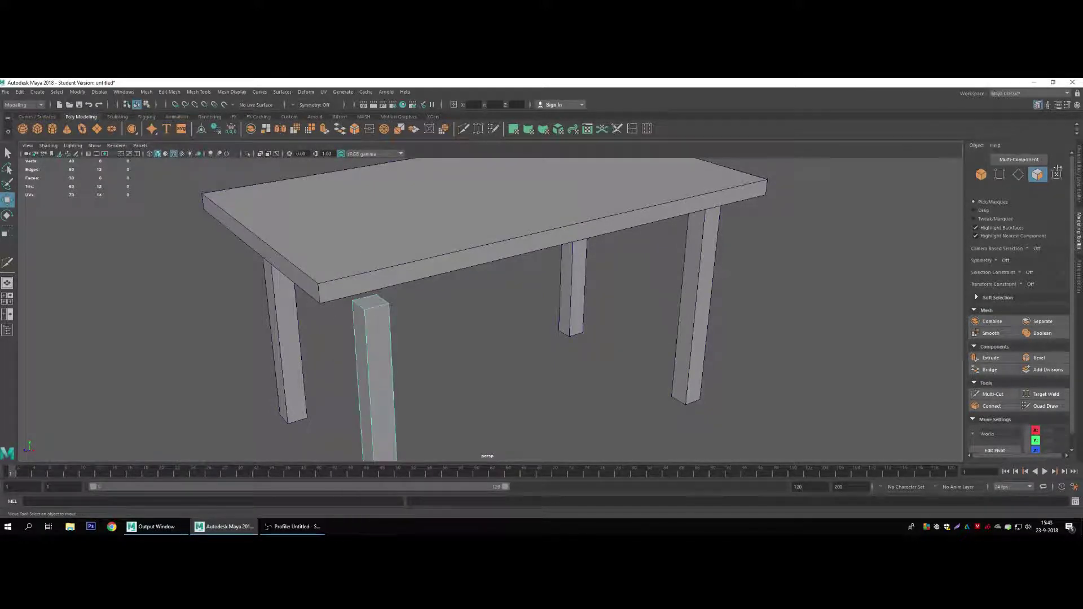
{"action": "left_click", "coordinate": [372, 300]}
{"action": "key", "text": "Delete"}
{"action": "right_click", "coordinate": [381, 282]}
{"action": "left_click", "coordinate": [435, 261]}
{"action": "mouse_move", "coordinate": [418, 350]}
{"action": "left_mouse_down", "text": "alt"}
{"action": "mouse_move", "coordinate": [390, 386]}
{"action": "mouse_move", "coordinate": [436, 338]}
{"action": "left_mouse_up", "text": "alt"}
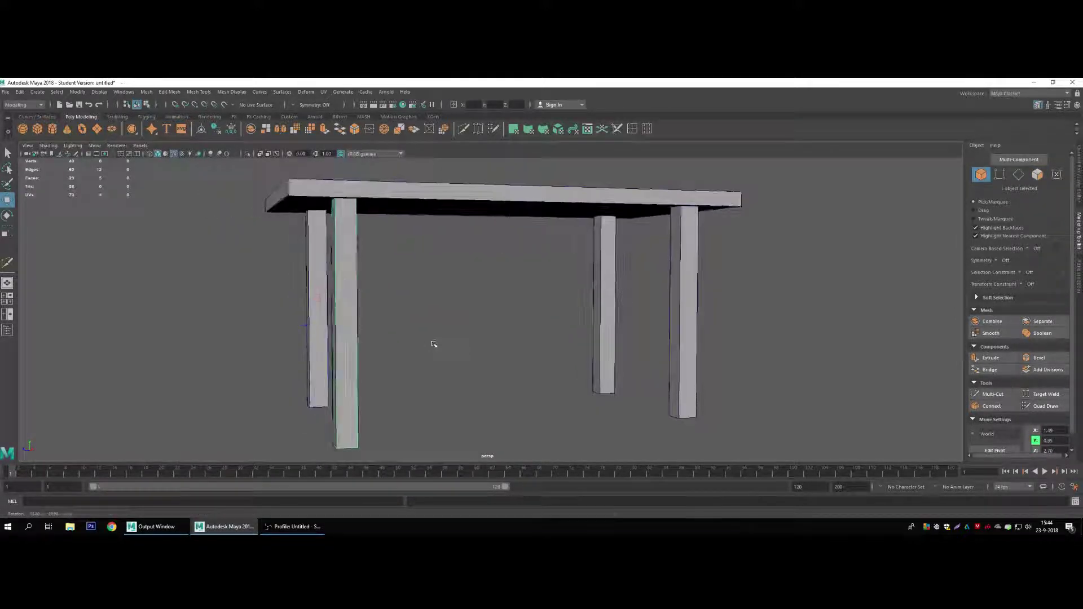
{"action": "left_click", "coordinate": [435, 343]}
{"action": "right_click_drag", "start_coordinate": [435, 343], "coordinate": [454, 317], "text": "alt"}
Select the front-right leg in face mode and delete its top face
{"action": "left_click_drag", "start_coordinate": [454, 317], "coordinate": [398, 313], "text": "alt"}
{"action": "left_click", "coordinate": [377, 307]}
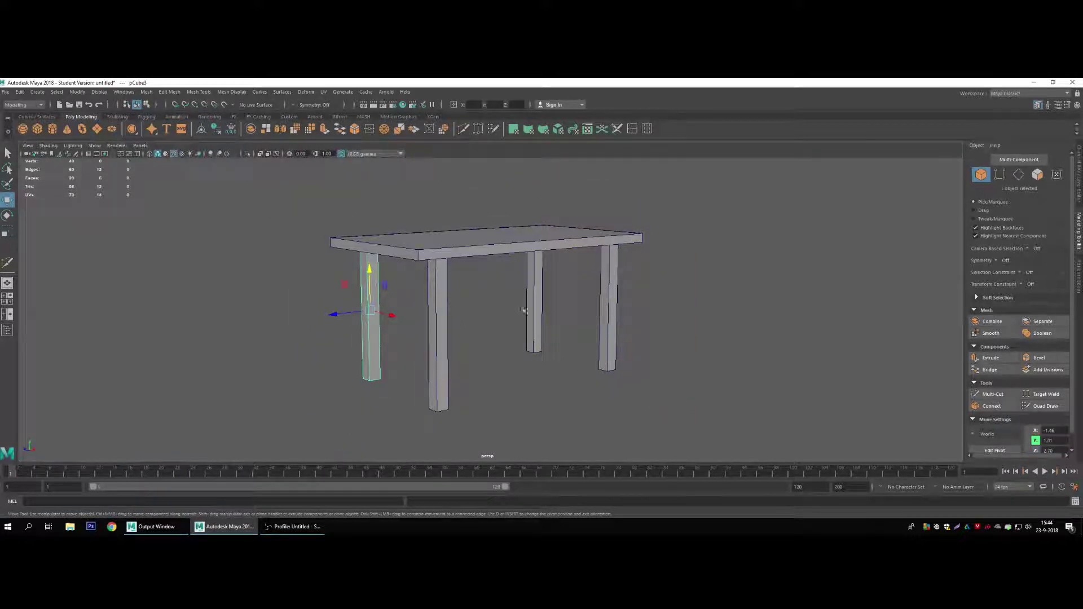
{"action": "left_click", "coordinate": [533, 307]}
{"action": "left_click", "coordinate": [643, 314]}
{"action": "mouse_move", "coordinate": [715, 330]}
{"action": "left_mouse_down"}
{"action": "mouse_move", "coordinate": [493, 306]}
{"action": "mouse_move", "coordinate": [526, 304]}
{"action": "left_mouse_up"}
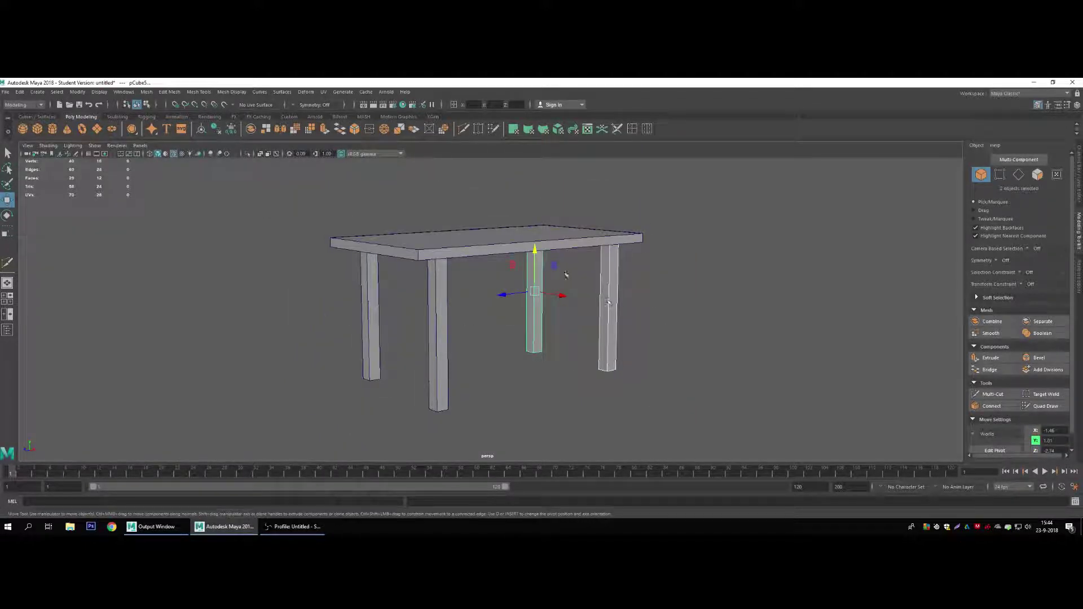
{"action": "left_click_drag", "start_coordinate": [534, 246], "coordinate": [571, 283], "text": "alt"}
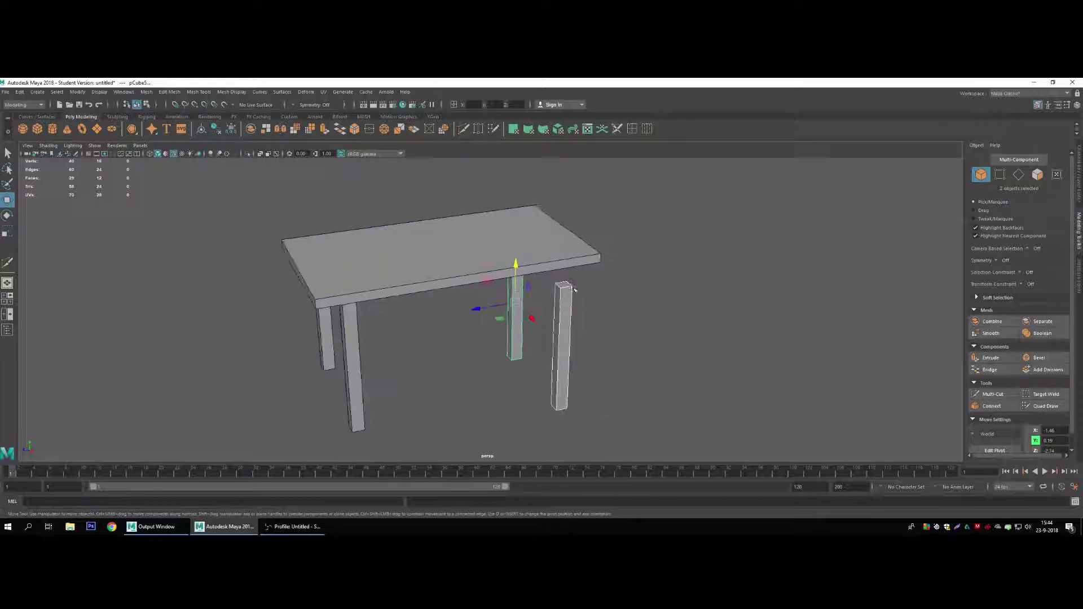
{"action": "right_click_drag", "start_coordinate": [571, 283], "coordinate": [572, 300]}
{"action": "left_click", "coordinate": [564, 285]}
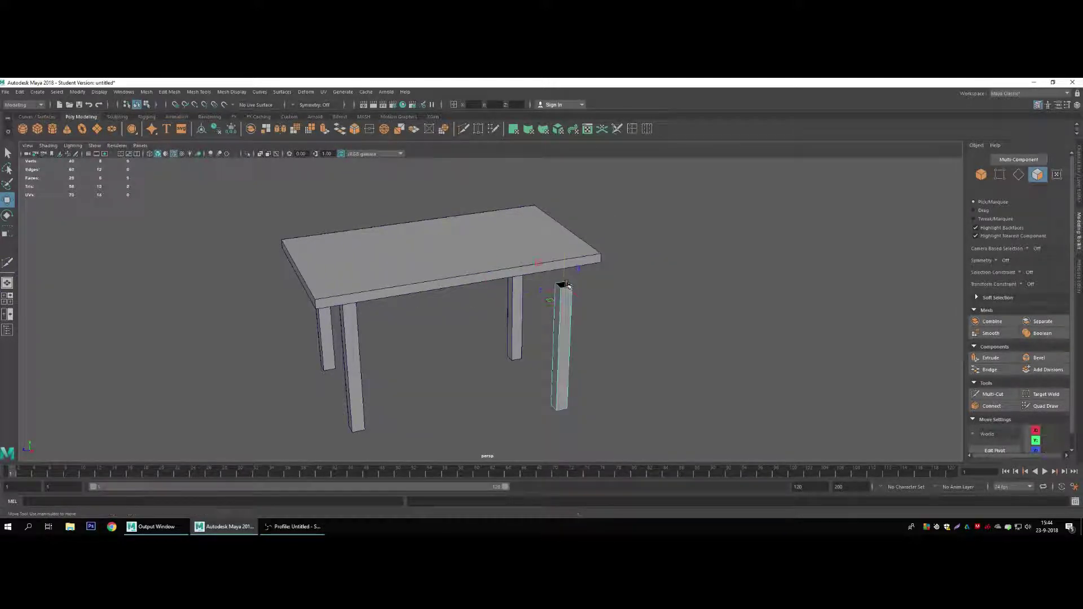
{"action": "mouse_move", "coordinate": [564, 293]}
{"action": "left_mouse_down", "text": "alt"}
{"action": "mouse_move", "coordinate": [433, 276]}
{"action": "mouse_move", "coordinate": [541, 296]}
{"action": "left_mouse_up", "text": "alt"}
{"action": "right_click_drag", "start_coordinate": [548, 299], "coordinate": [548, 291]}
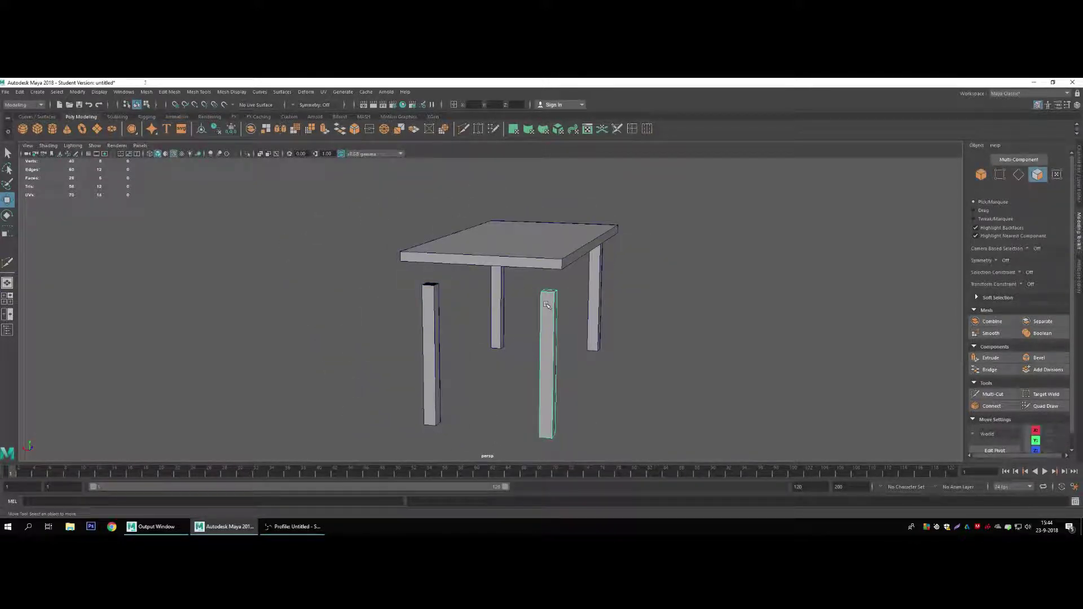
{"action": "key", "text": "Delete"}
{"action": "left_click_drag", "start_coordinate": [548, 290], "coordinate": [521, 287], "text": "alt"}
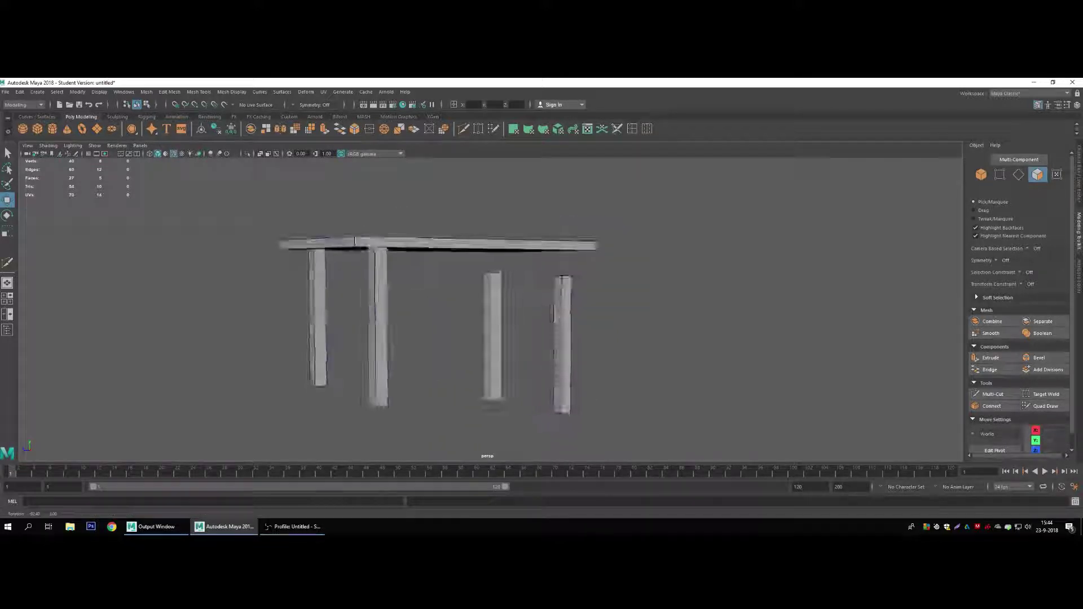
{"action": "right_click_drag", "start_coordinate": [522, 287], "coordinate": [525, 271]}
Clear the selection and orbit to view the table's underside with all four legs
{"action": "left_click", "coordinate": [557, 327], "text": "shift"}
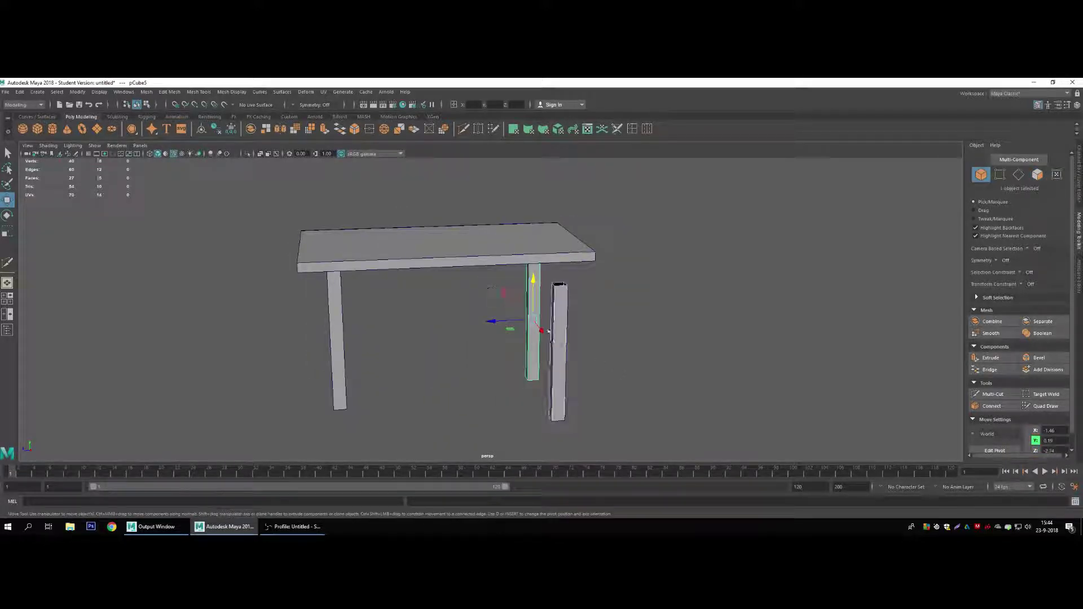
{"action": "mouse_move", "coordinate": [534, 274]}
{"action": "left_mouse_down", "text": "alt"}
{"action": "mouse_move", "coordinate": [630, 291]}
{"action": "mouse_move", "coordinate": [430, 322]}
{"action": "mouse_move", "coordinate": [439, 328]}
{"action": "mouse_move", "coordinate": [426, 299]}
{"action": "left_mouse_up", "text": "alt"}
{"action": "left_click", "coordinate": [431, 321]}
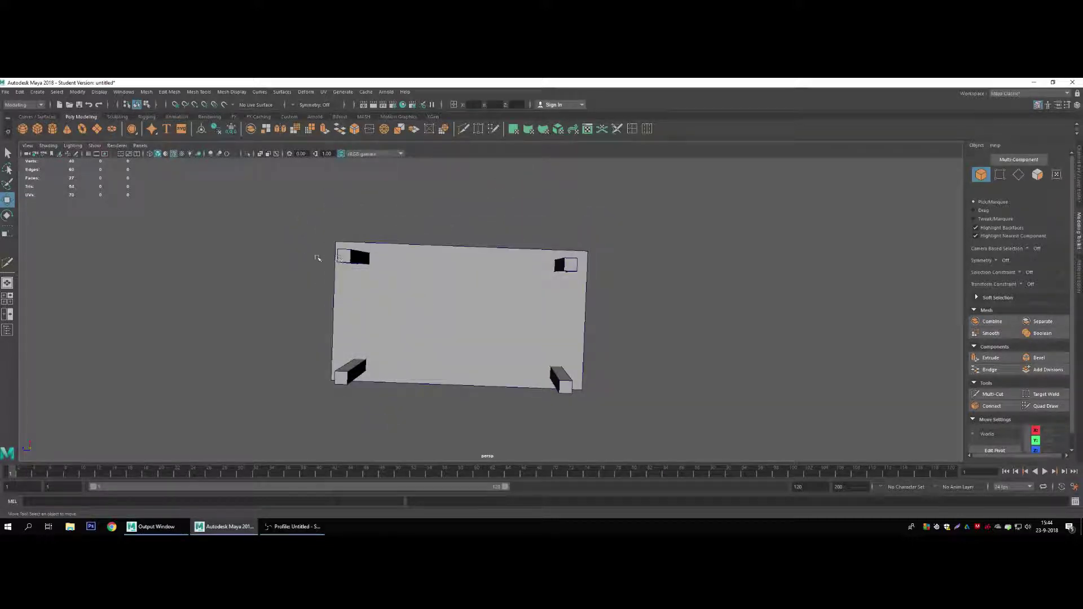
{"action": "mouse_move", "coordinate": [316, 254]}
{"action": "left_mouse_down", "text": "alt"}
{"action": "mouse_move", "coordinate": [426, 299]}
{"action": "mouse_move", "coordinate": [410, 309]}
{"action": "left_mouse_up", "text": "alt"}
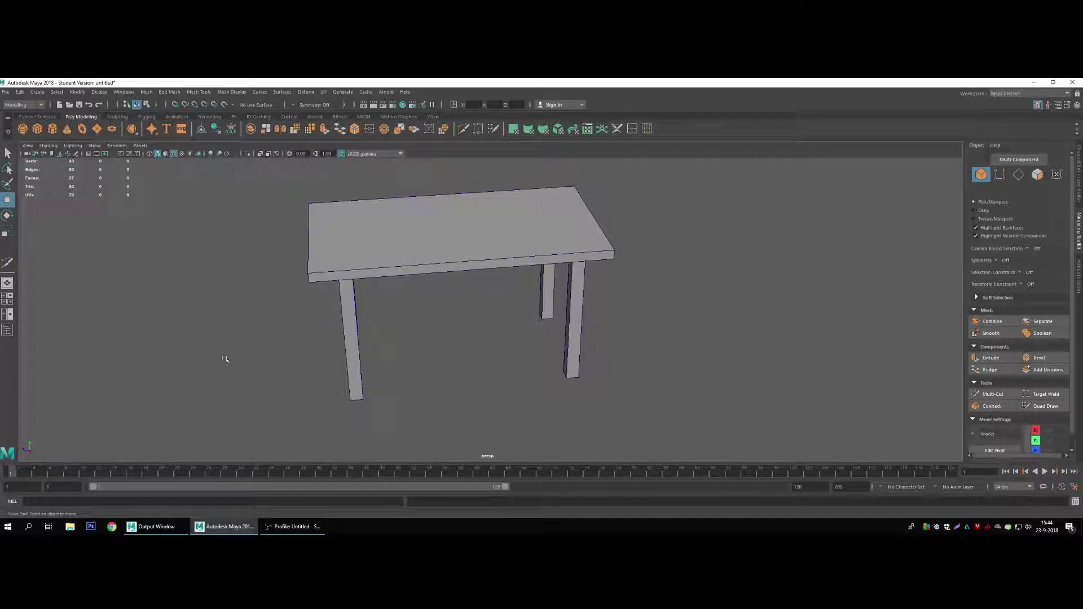
{"action": "left_click_drag", "start_coordinate": [371, 346], "coordinate": [391, 332], "text": "alt"}
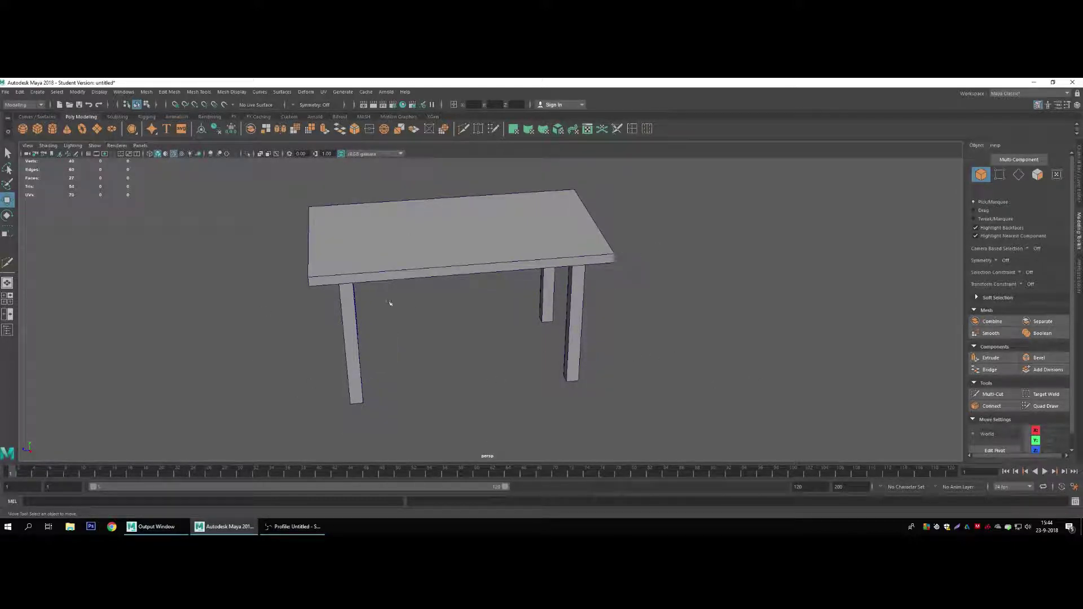
{"action": "mouse_move", "coordinate": [384, 350]}
{"action": "left_mouse_down", "text": "alt"}
{"action": "mouse_move", "coordinate": [375, 273]}
{"action": "mouse_move", "coordinate": [340, 303]}
{"action": "left_mouse_up", "text": "alt"}
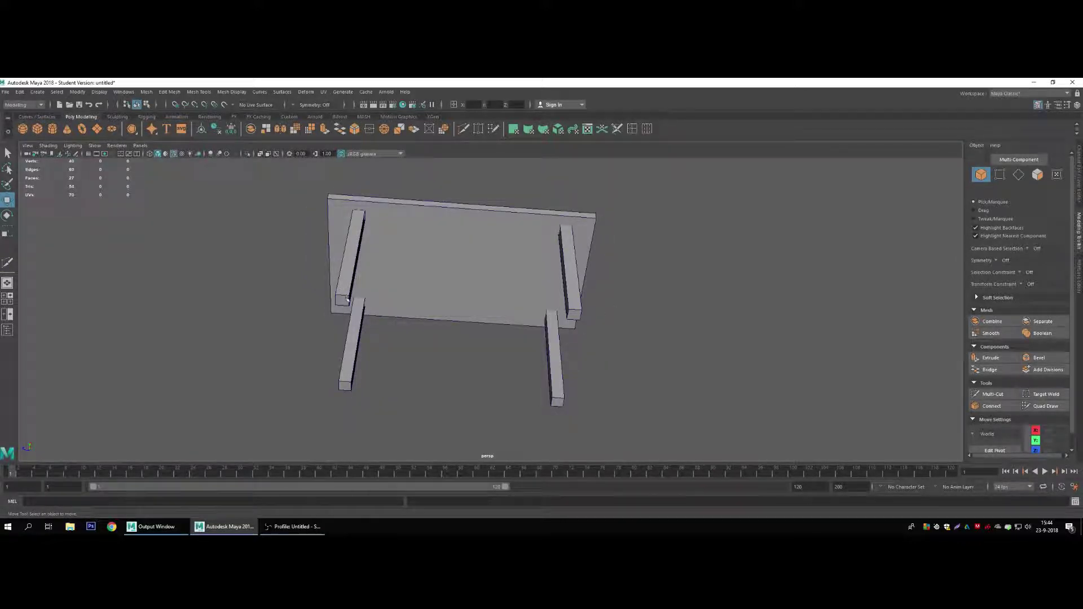
Delete the end face and bottom face of the left leg, leaving it open
{"action": "right_click_drag", "start_coordinate": [350, 290], "coordinate": [341, 300]}
{"action": "left_click", "coordinate": [341, 300]}
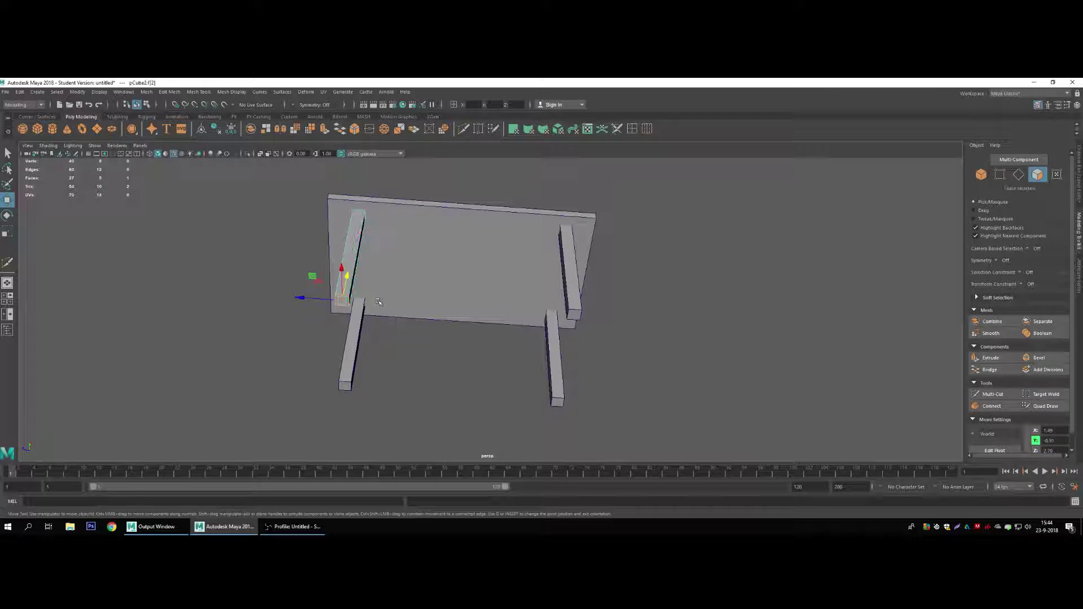
{"action": "key", "text": "Delete"}
{"action": "left_click", "coordinate": [360, 346]}
{"action": "right_click", "coordinate": [358, 316]}
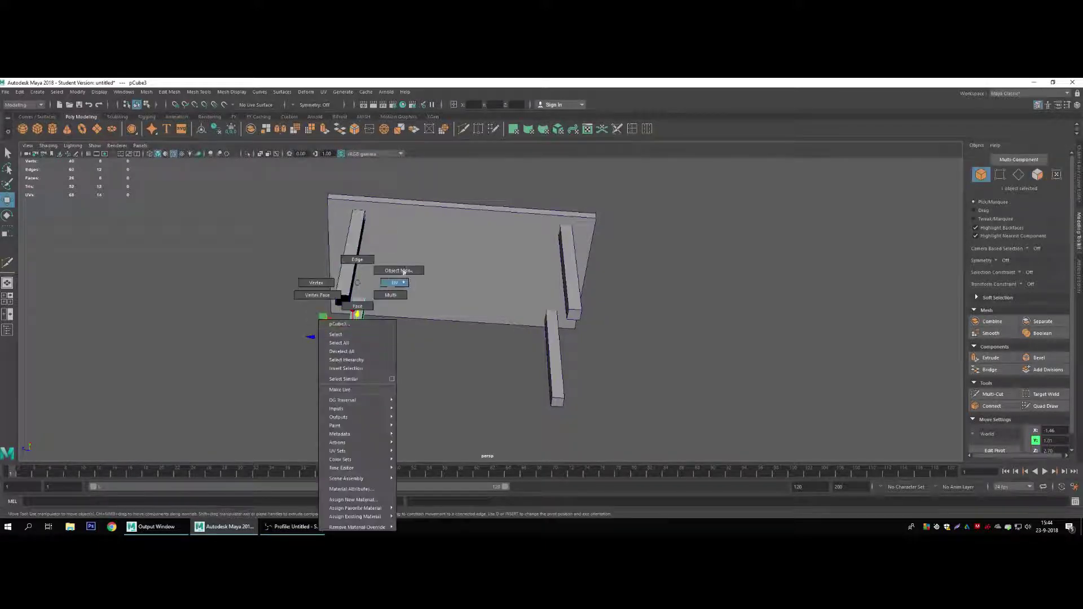
{"action": "right_click", "coordinate": [358, 315]}
{"action": "left_click", "coordinate": [351, 307]}
{"action": "left_click", "coordinate": [345, 386]}
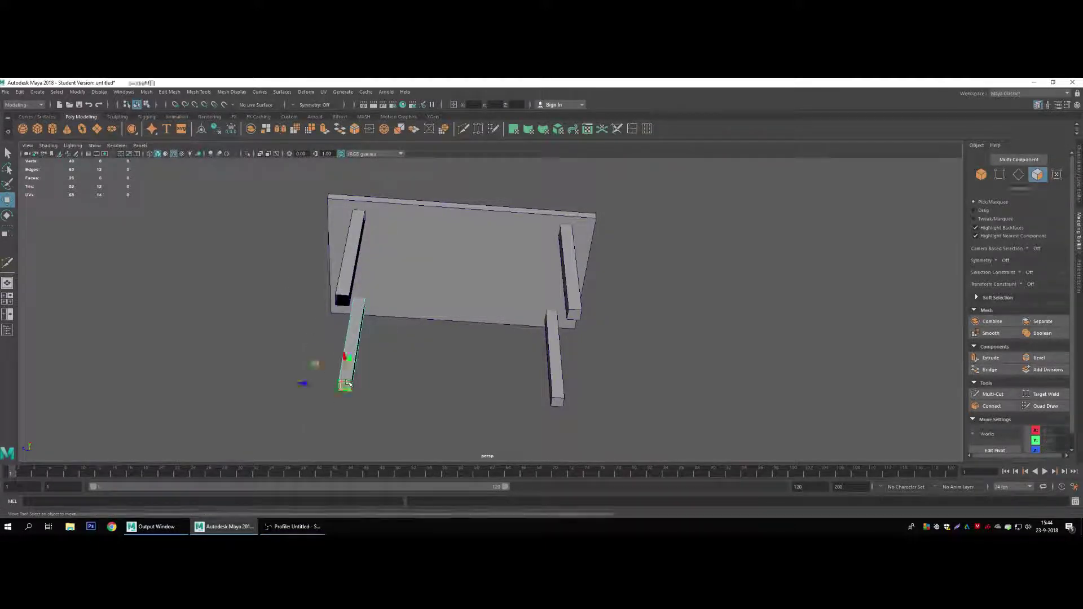
{"action": "key", "text": "Delete"}
Delete the bottom faces of the right and front-right legs
{"action": "left_click", "coordinate": [562, 275]}
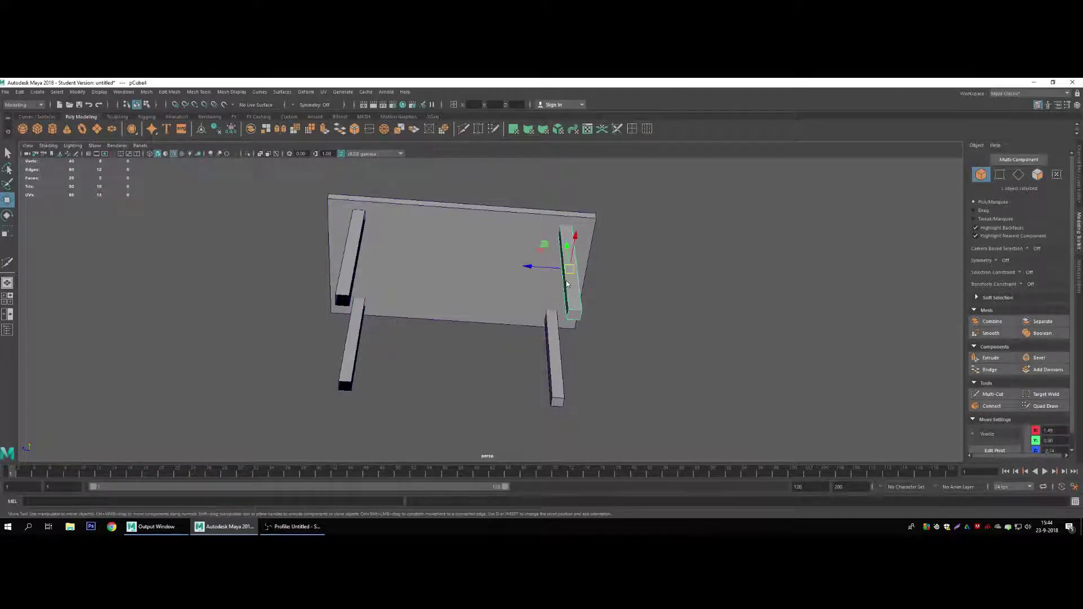
{"action": "right_click", "coordinate": [562, 275]}
{"action": "left_click", "coordinate": [554, 265]}
{"action": "left_click", "coordinate": [574, 315]}
{"action": "key", "text": "Delete"}
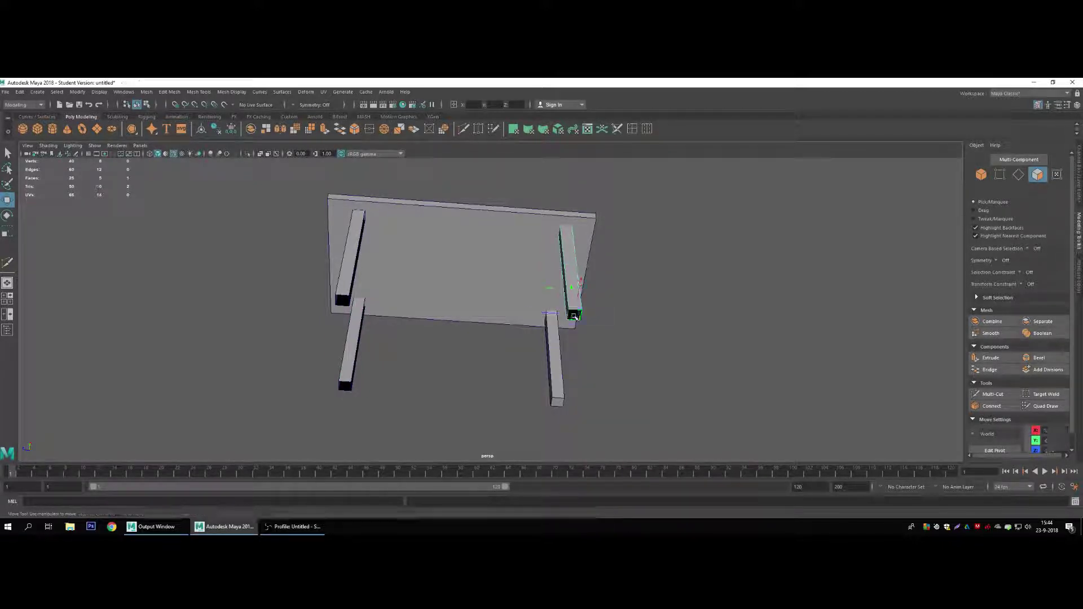
{"action": "left_click", "coordinate": [555, 361]}
{"action": "right_click", "coordinate": [559, 282]}
{"action": "left_click", "coordinate": [556, 399]}
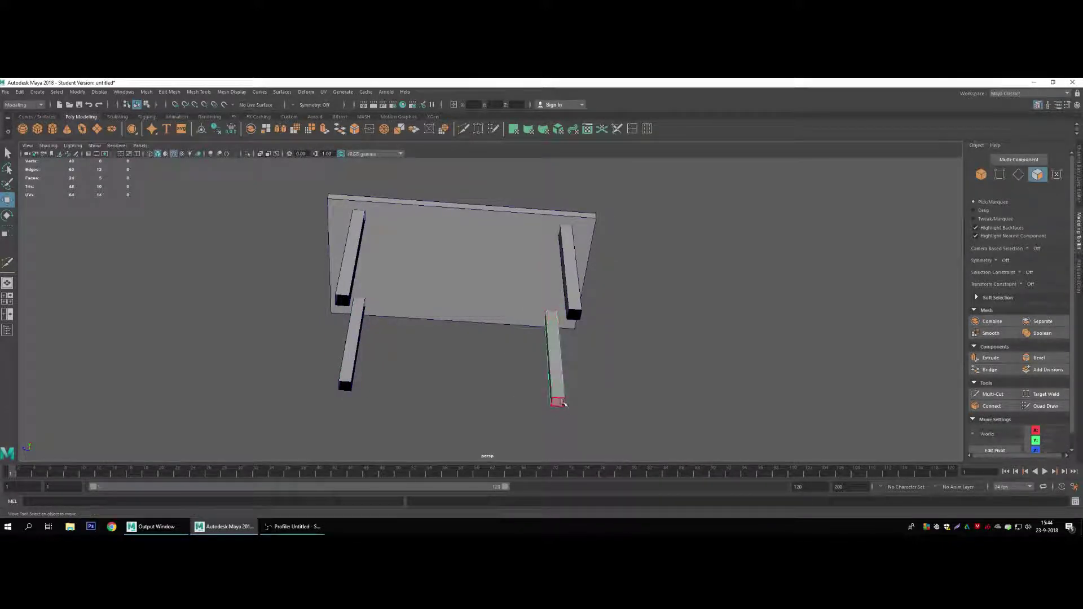
{"action": "key", "text": "Delete"}
Orbit to a raised three-quarter view of the table and return to whole-object selection
{"action": "left_click_drag", "start_coordinate": [556, 399], "coordinate": [456, 311], "text": "alt"}
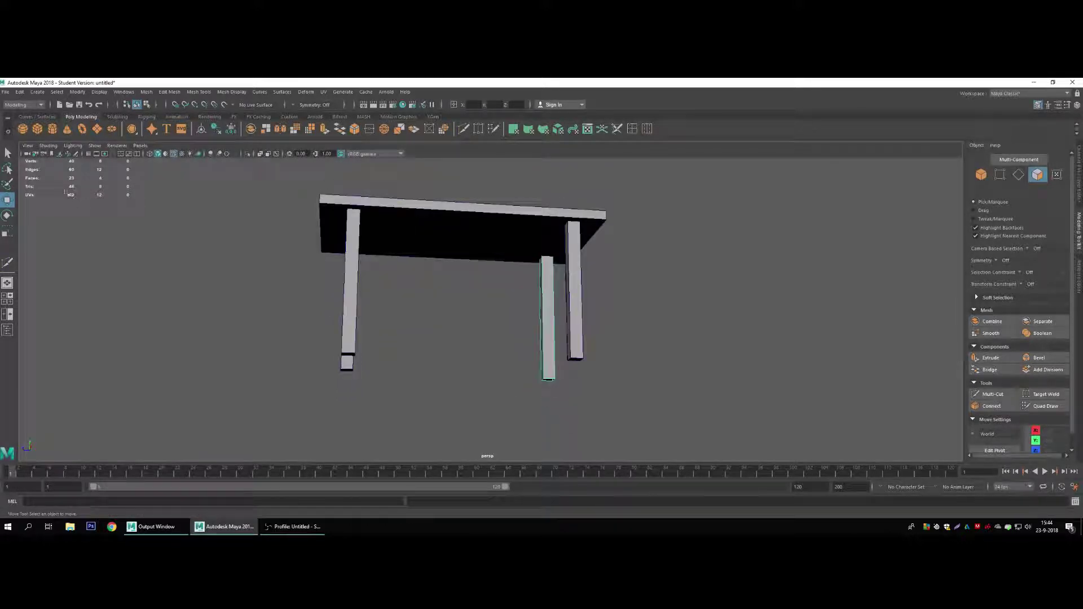
{"action": "mouse_move", "coordinate": [295, 250]}
{"action": "left_mouse_down", "text": "alt"}
{"action": "mouse_move", "coordinate": [312, 282]}
{"action": "mouse_move", "coordinate": [394, 258]}
{"action": "mouse_move", "coordinate": [429, 265]}
{"action": "left_mouse_up", "text": "alt"}
{"action": "right_click_drag", "start_coordinate": [471, 262], "coordinate": [496, 248]}
{"action": "scroll", "coordinate": [660, 231], "scroll_direction": "down", "scroll_amount": 2}
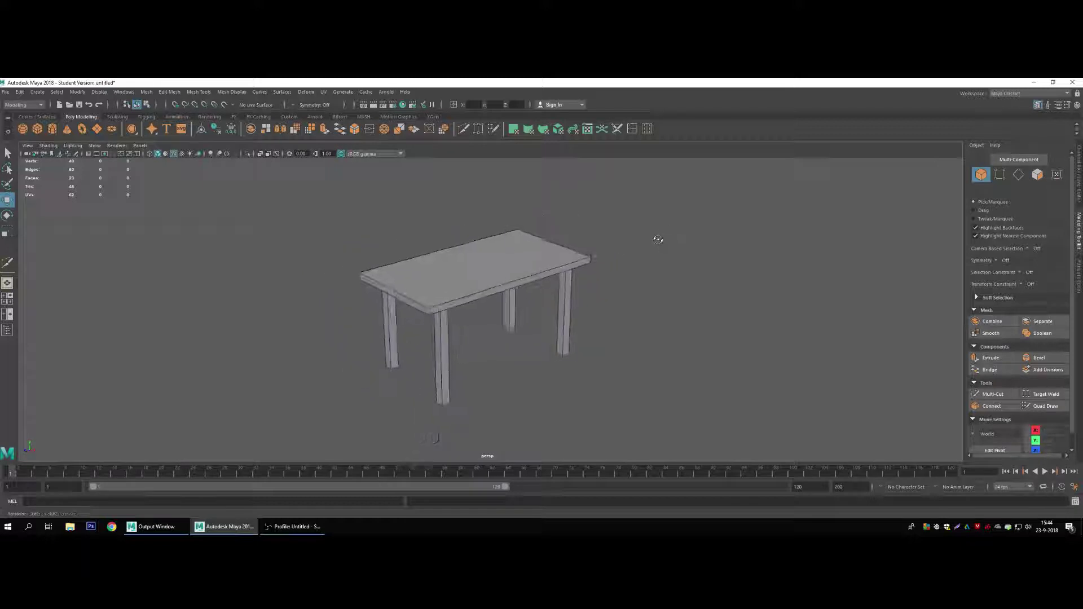
{"action": "scroll", "coordinate": [655, 237], "scroll_direction": "down", "scroll_amount": 2}
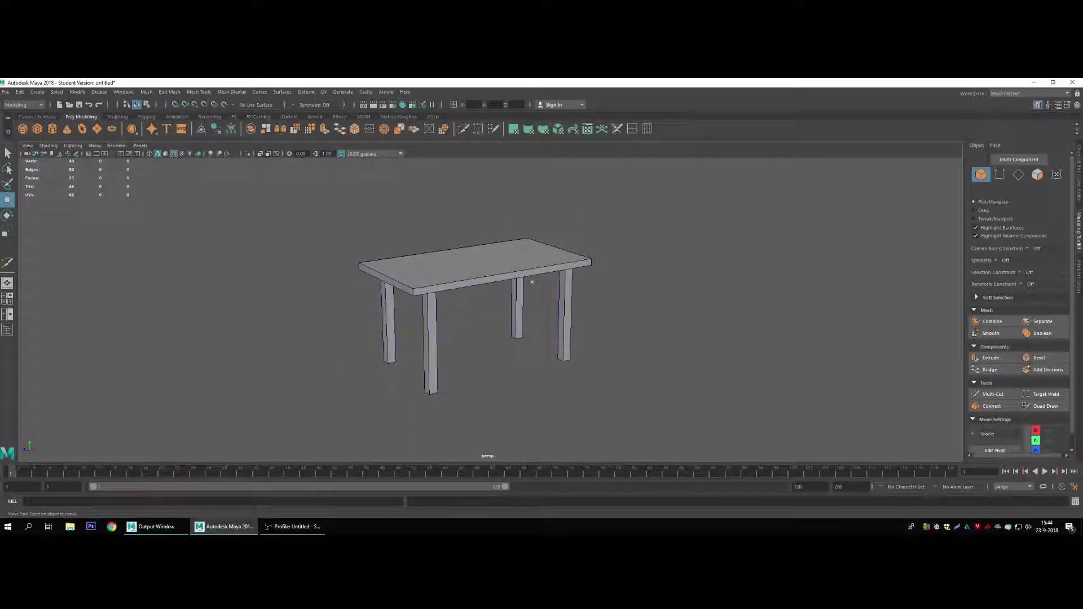
{"action": "mouse_move", "coordinate": [556, 272]}
{"action": "left_mouse_down", "text": "alt"}
{"action": "mouse_move", "coordinate": [604, 282]}
{"action": "mouse_move", "coordinate": [566, 260]}
{"action": "mouse_move", "coordinate": [550, 299]}
{"action": "mouse_move", "coordinate": [497, 265]}
{"action": "mouse_move", "coordinate": [479, 278]}
{"action": "left_mouse_up", "text": "alt"}
{"action": "scroll", "coordinate": [592, 257], "scroll_direction": "up", "scroll_amount": 1}
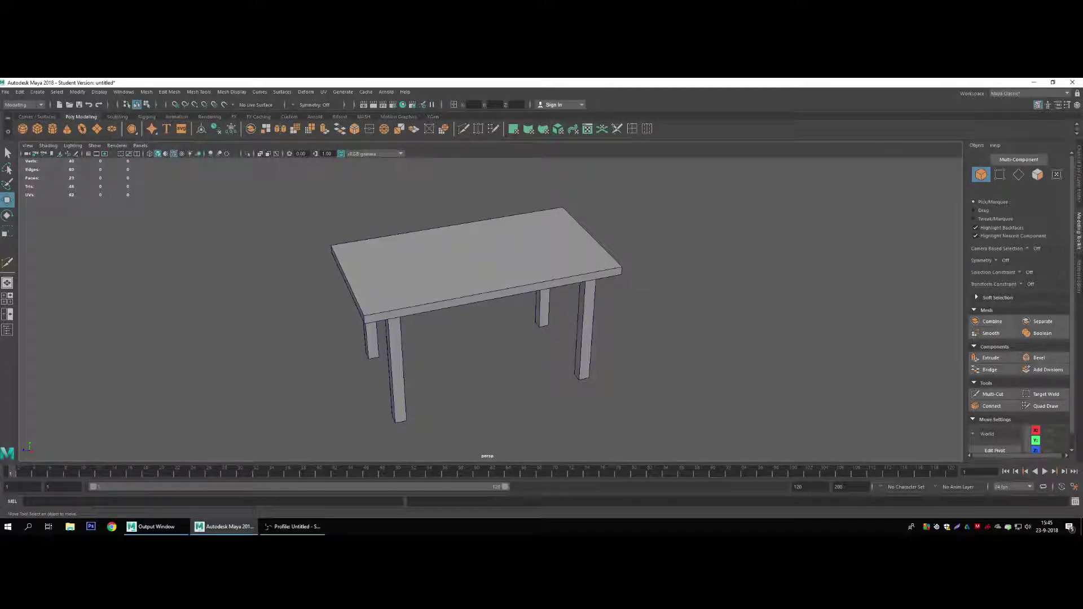
{"action": "mouse_move", "coordinate": [595, 363]}
{"action": "left_mouse_down", "text": "alt"}
{"action": "mouse_move", "coordinate": [441, 359]}
{"action": "mouse_move", "coordinate": [392, 260]}
{"action": "left_mouse_up", "text": "alt"}
{"action": "mouse_move", "coordinate": [415, 355]}
{"action": "left_mouse_down", "text": "alt"}
{"action": "mouse_move", "coordinate": [502, 239]}
{"action": "mouse_move", "coordinate": [524, 267]}
{"action": "left_mouse_up", "text": "alt"}
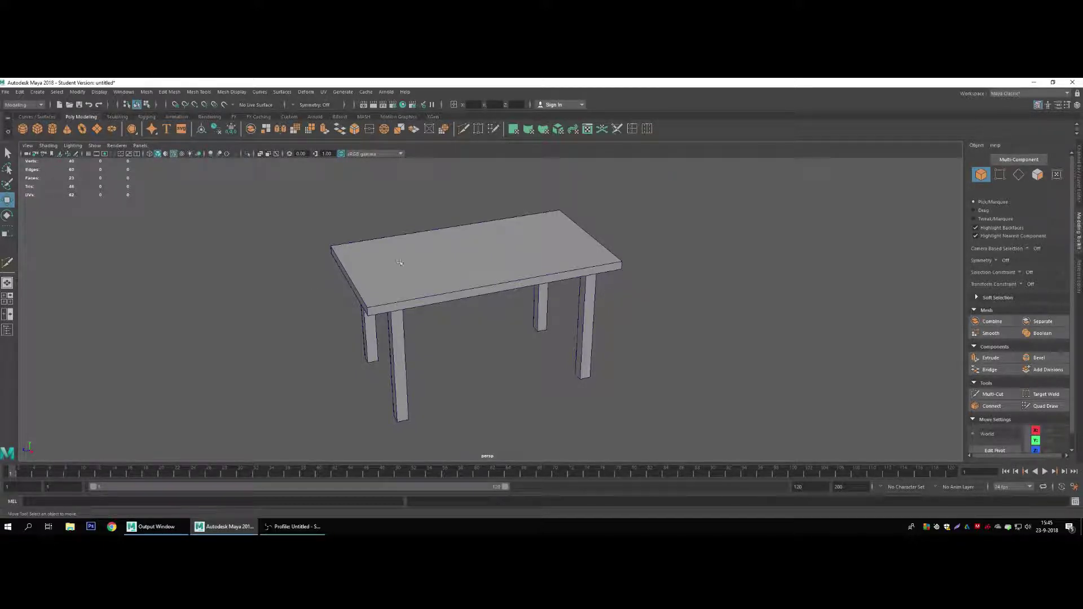
{"action": "left_click_drag", "start_coordinate": [651, 383], "coordinate": [623, 330], "text": "alt"}
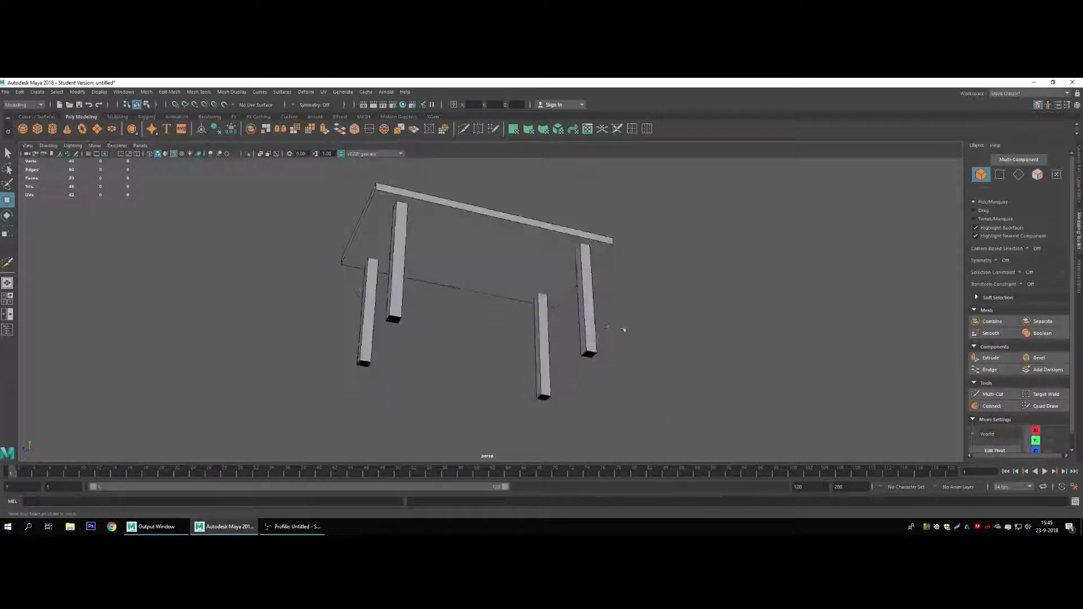
{"action": "left_click_drag", "start_coordinate": [413, 320], "coordinate": [540, 323], "text": "alt"}
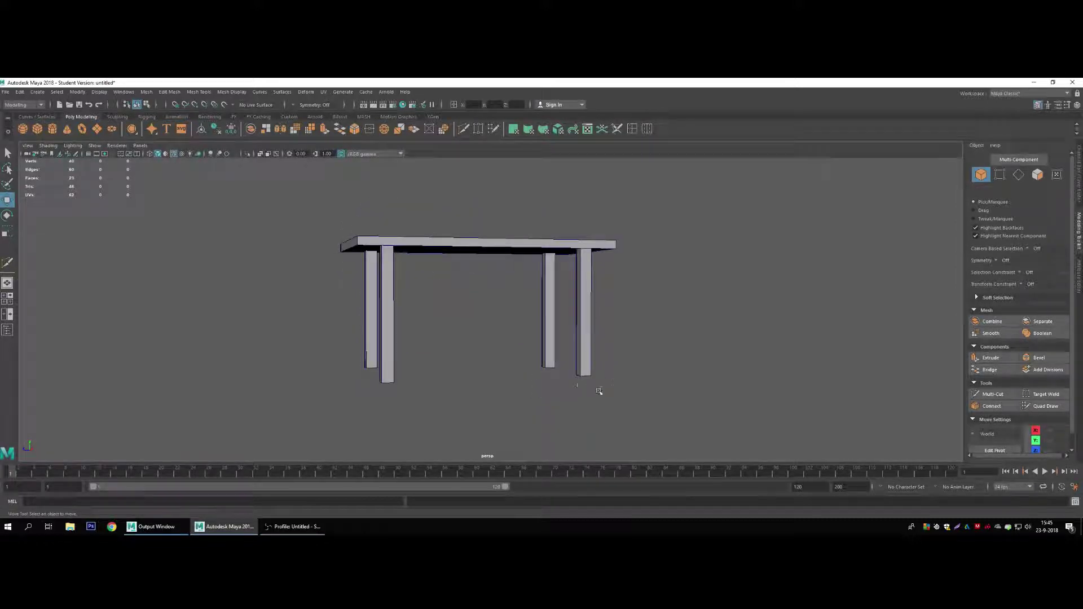
{"action": "mouse_move", "coordinate": [599, 391]}
{"action": "left_mouse_down", "text": "alt"}
{"action": "mouse_move", "coordinate": [467, 333]}
{"action": "mouse_move", "coordinate": [486, 333]}
{"action": "left_mouse_up", "text": "alt"}
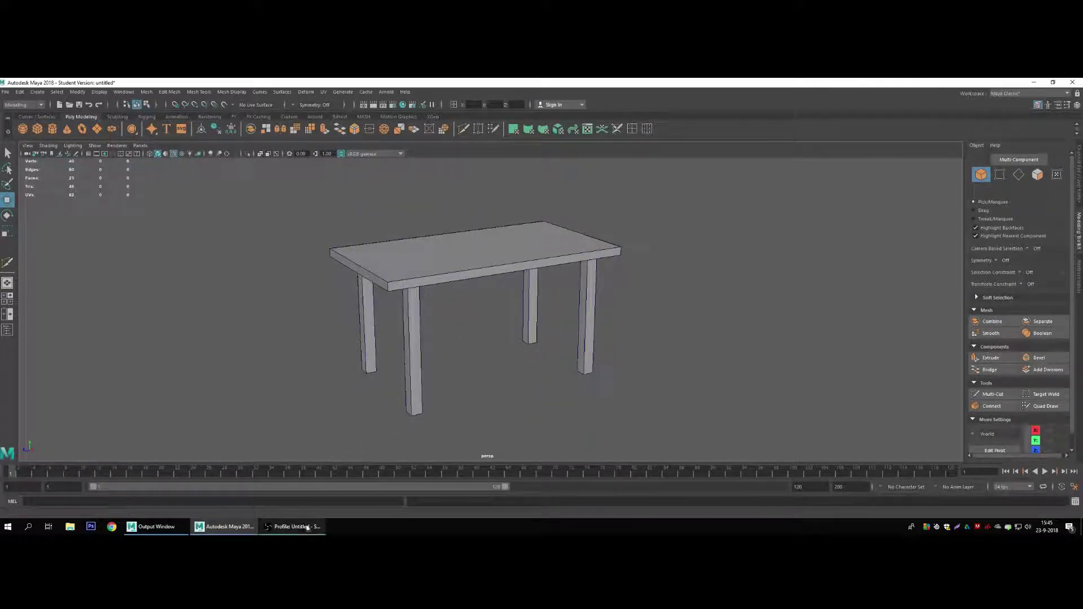